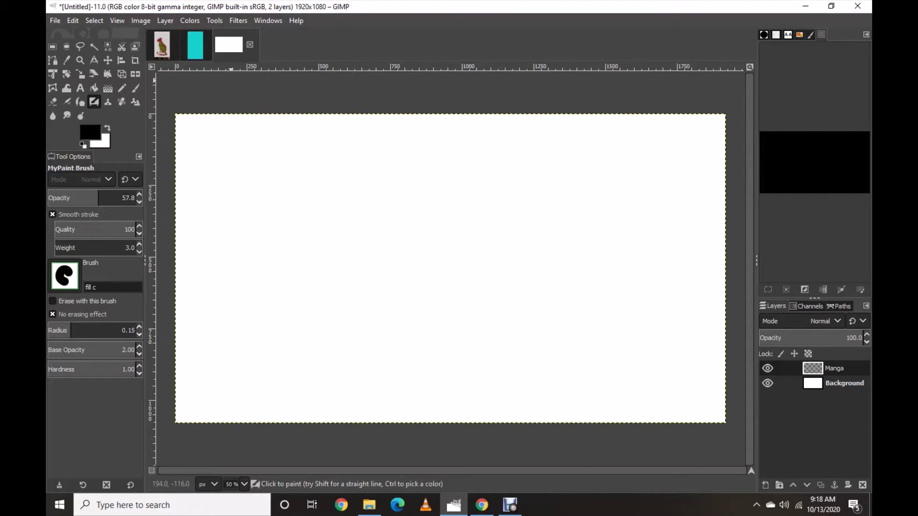
Handwrite the word "Tuesday" in thin black strokes along the upper part of the canvas on the Manga layer.
mouse_move(288, 132)
left_mouse_down()
mouse_move(349, 129)
mouse_move(319, 174)
mouse_move(372, 156)
mouse_move(376, 183)
left_mouse_up()
left_click_drag(407, 154, 386, 186)
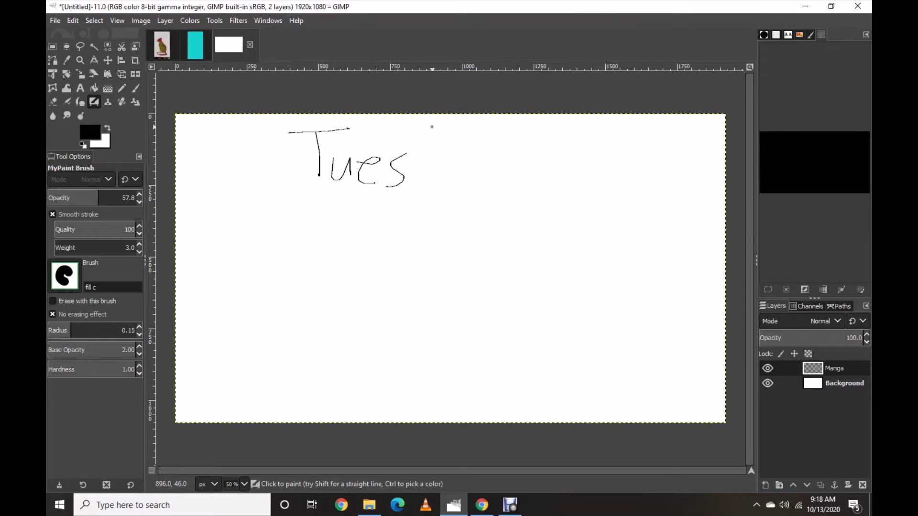
left_click_drag(433, 125, 433, 182)
mouse_move(430, 162)
left_mouse_down()
mouse_move(442, 181)
mouse_move(461, 183)
left_mouse_up()
left_click_drag(493, 154, 461, 217)
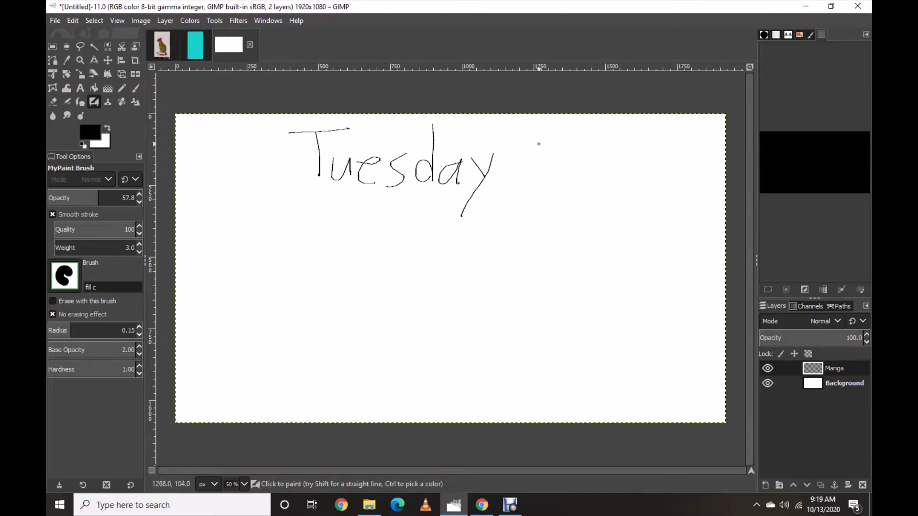
Handwrite "Tips" after "Tuesday", redoing the letter s and adding a solid dot over the i.
left_click_drag(541, 126, 541, 182)
mouse_move(520, 134)
left_mouse_down()
mouse_move(541, 180)
mouse_move(558, 133)
mouse_move(576, 204)
mouse_move(613, 183)
left_mouse_up()
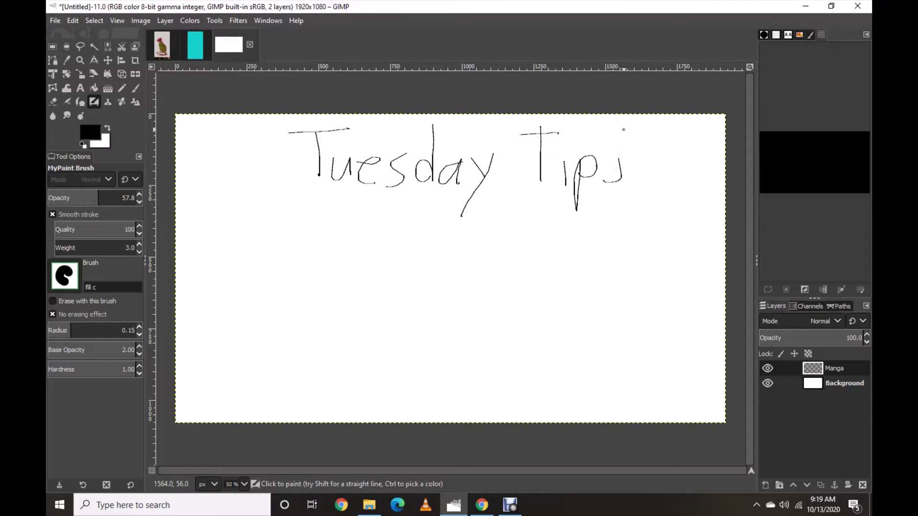
key("ctrl+z")
mouse_move(617, 153)
left_mouse_down()
mouse_move(622, 173)
mouse_move(602, 181)
left_mouse_up()
scroll(602, 180, "up", 4)
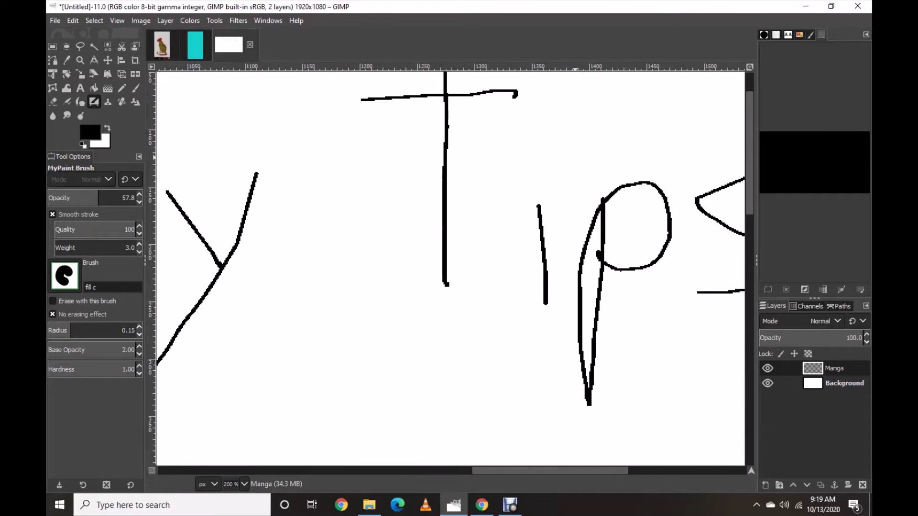
mouse_move(552, 167)
left_mouse_down()
mouse_move(536, 161)
mouse_move(544, 165)
left_mouse_up()
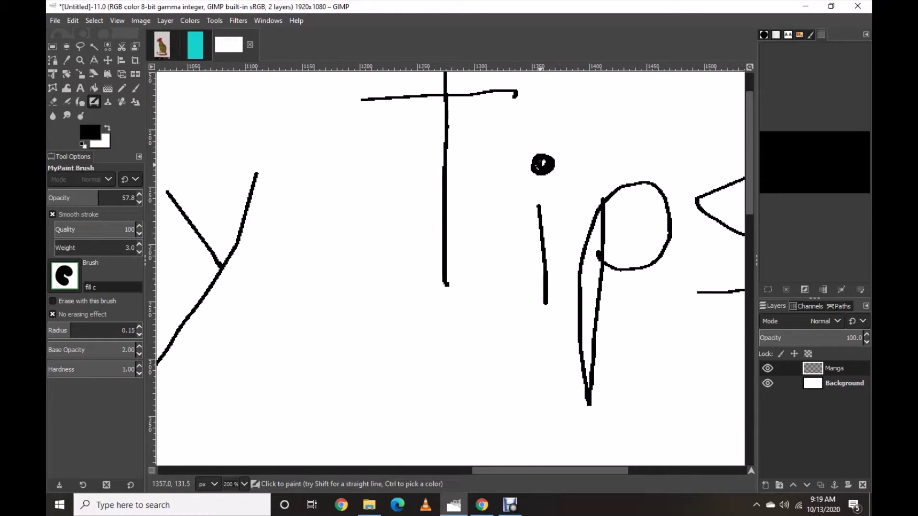
scroll(542, 163, "down", 3)
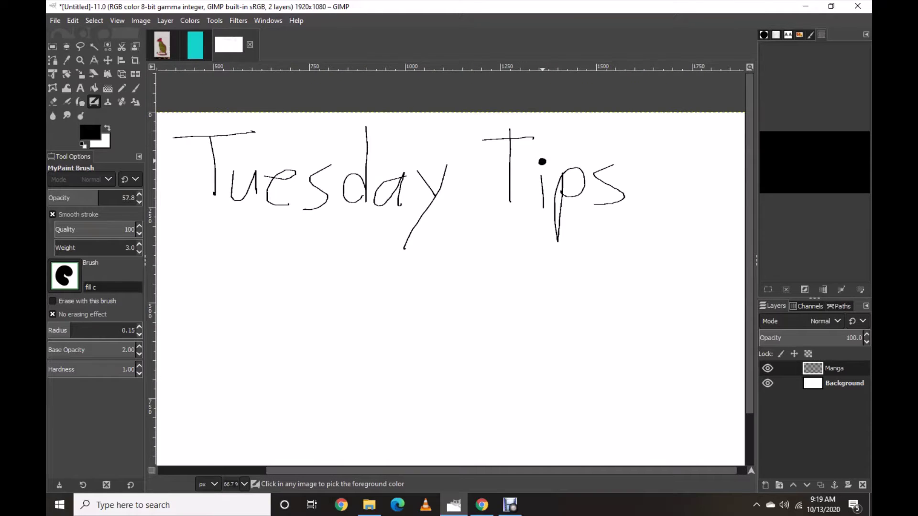
scroll(542, 162, "down", 1)
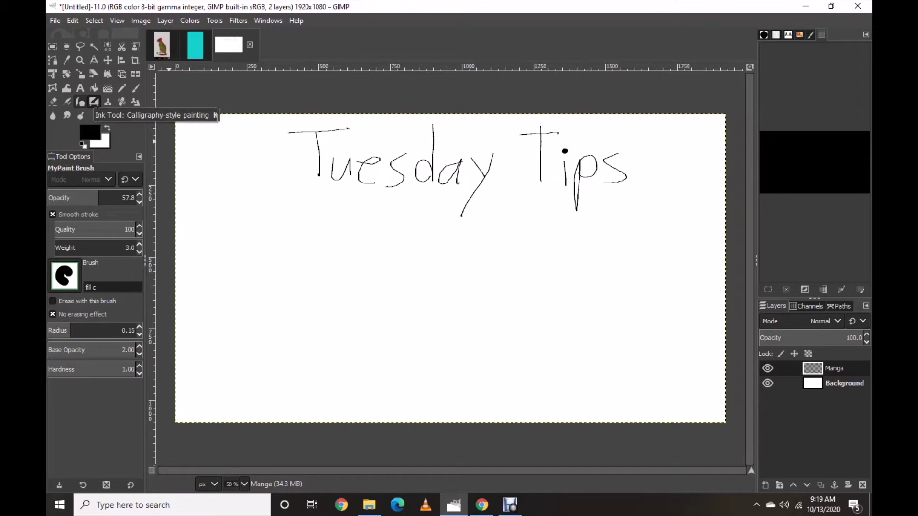
Add a new transparent layer above the lettering layer.
left_click(165, 20)
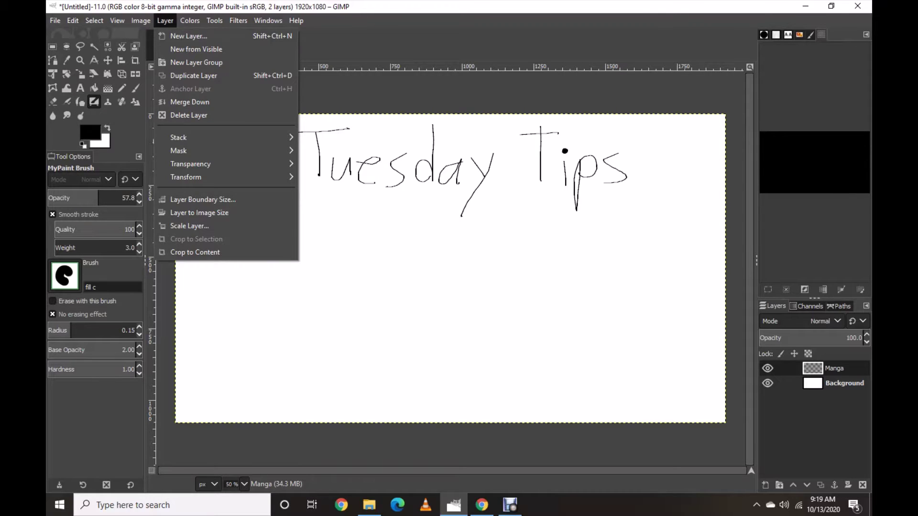
key("Escape")
left_click(165, 20)
left_click(191, 35)
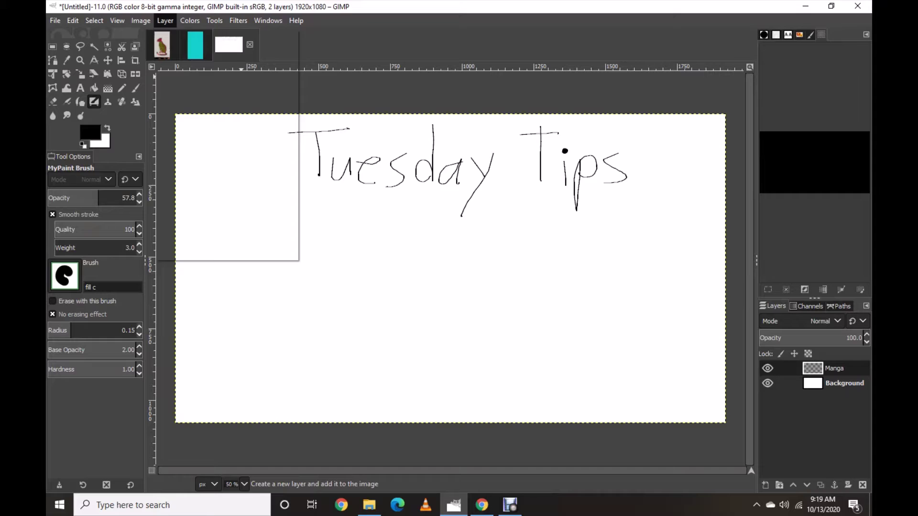
left_click(514, 400)
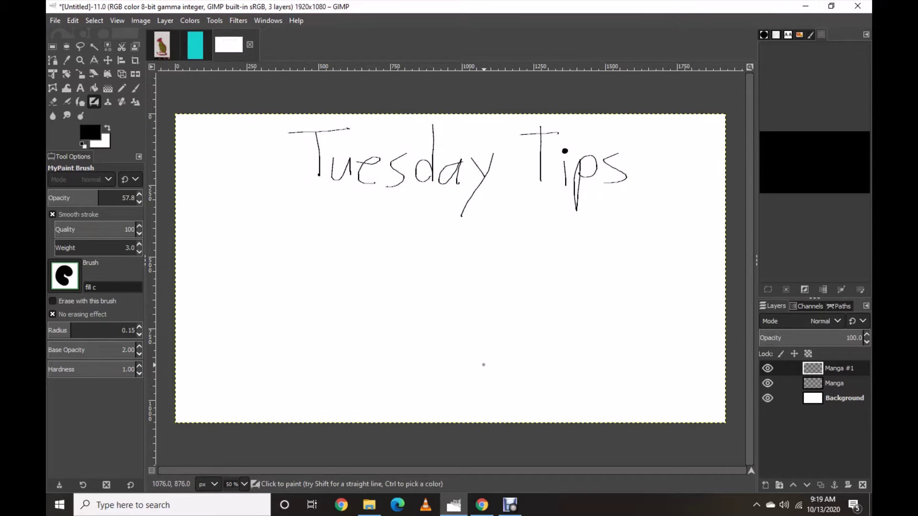
Sketch a black side-view cat facing left below the title: head with ear and muzzle, back line, chest, front legs and belly.
scroll(512, 365, "up", 2)
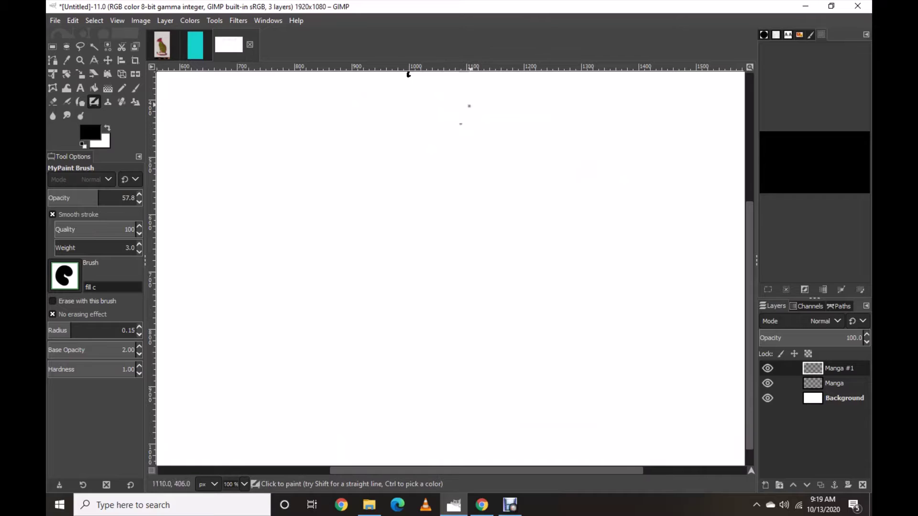
mouse_move(432, 220)
left_mouse_down()
mouse_move(522, 213)
mouse_move(576, 230)
left_mouse_up()
mouse_move(432, 218)
left_mouse_down()
mouse_move(417, 248)
mouse_move(399, 228)
mouse_move(436, 216)
mouse_move(387, 233)
mouse_move(393, 229)
mouse_move(488, 294)
left_mouse_up()
left_click_drag(474, 286, 504, 339)
left_click_drag(494, 270, 505, 330)
mouse_move(445, 270)
left_mouse_down()
mouse_move(466, 296)
mouse_move(476, 329)
left_mouse_up()
left_click_drag(464, 299, 482, 332)
mouse_move(480, 301)
left_mouse_down()
mouse_move(485, 340)
mouse_move(478, 335)
mouse_move(499, 332)
left_mouse_up()
left_click_drag(496, 282, 545, 285)
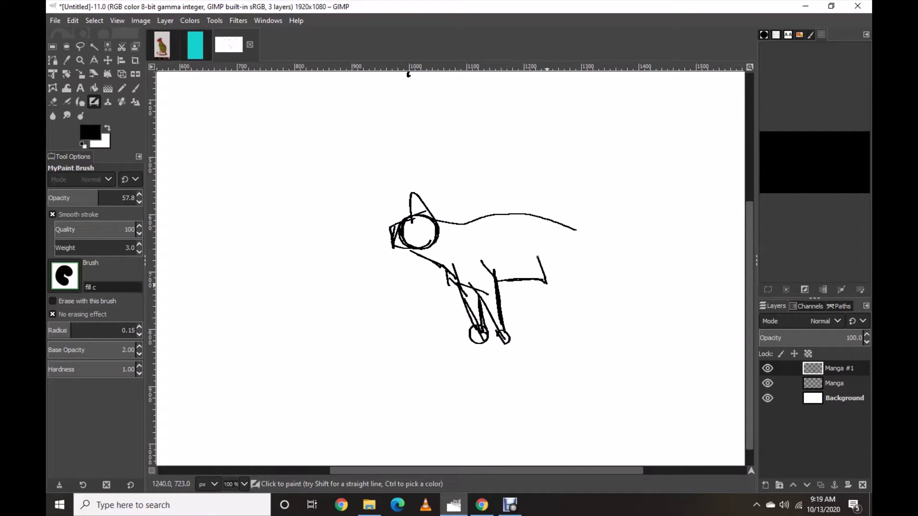
Complete the black cat sketch with the hind legs, paws and a raised tail curling at the tip.
left_click_drag(542, 254, 545, 275)
mouse_move(546, 286)
left_mouse_down()
mouse_move(589, 309)
mouse_move(592, 334)
mouse_move(594, 307)
left_mouse_up()
left_click_drag(595, 318, 584, 246)
mouse_move(537, 280)
left_mouse_down()
mouse_move(580, 304)
mouse_move(573, 327)
mouse_move(575, 314)
left_mouse_up()
mouse_move(576, 230)
left_mouse_down()
mouse_move(619, 148)
mouse_move(583, 214)
mouse_move(582, 246)
left_mouse_up()
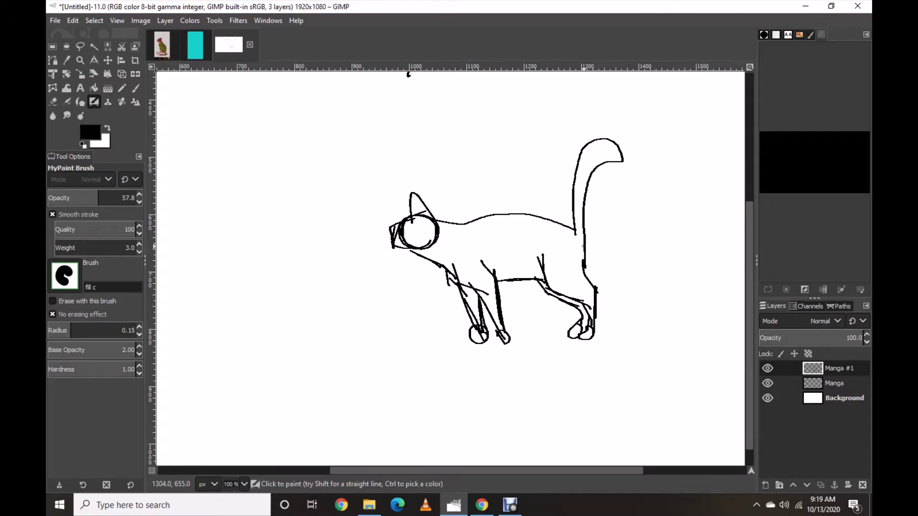
scroll(583, 246, "down", 3)
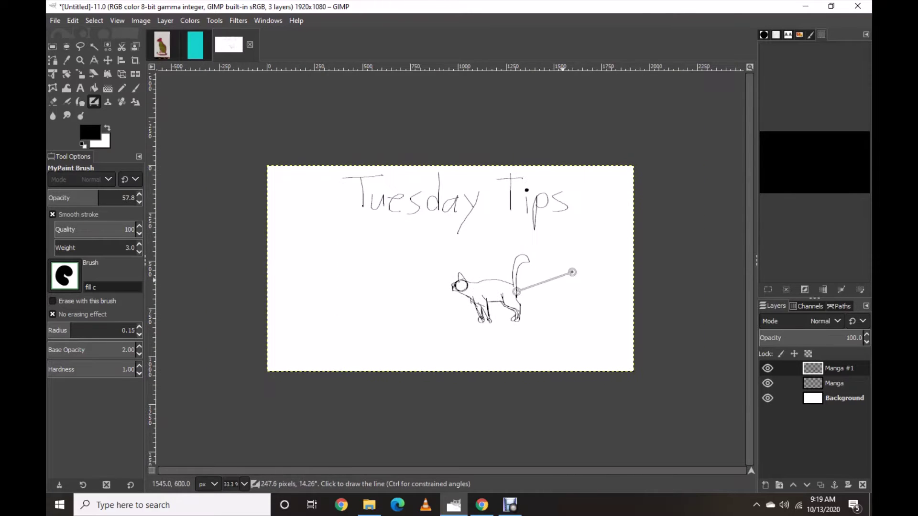
Add another transparent layer above the black cat sketch.
scroll(429, 354, "up", 1)
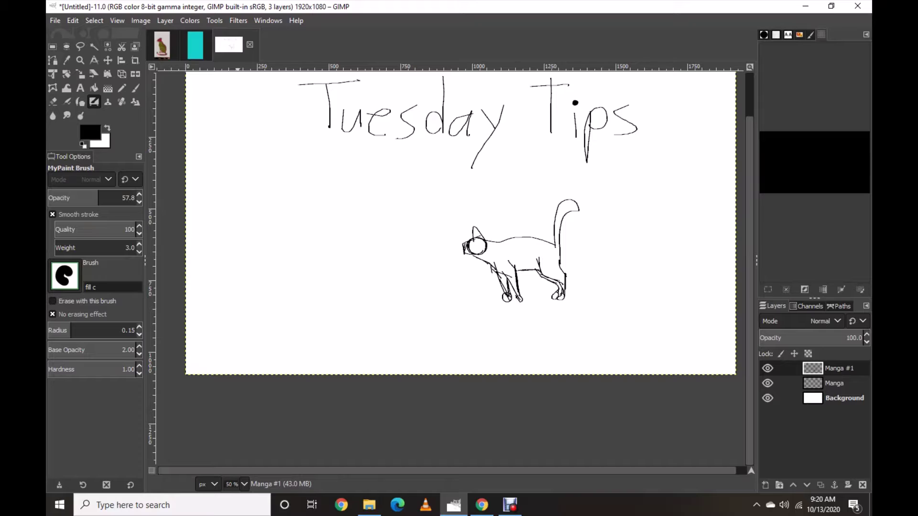
left_click(165, 20)
left_click(194, 33)
left_click(529, 400)
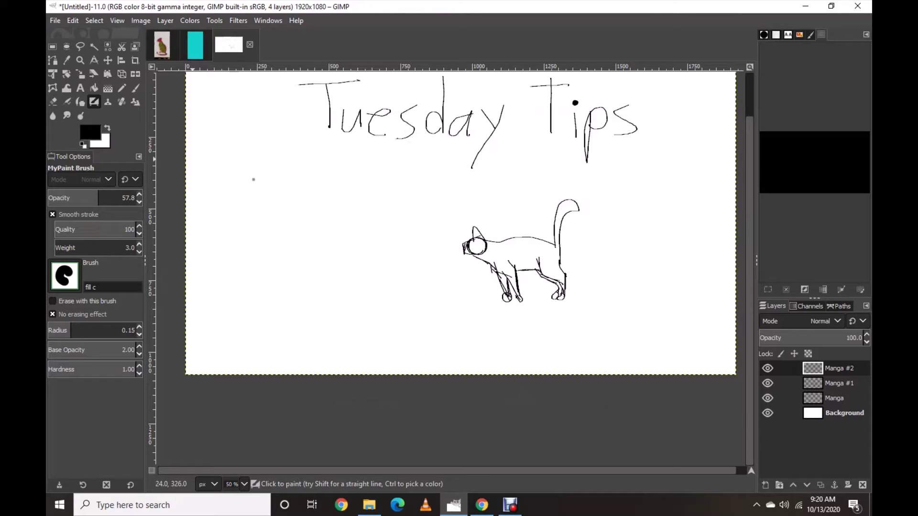
Change the foreground colour to the red swatch from the colour history.
left_click(89, 132)
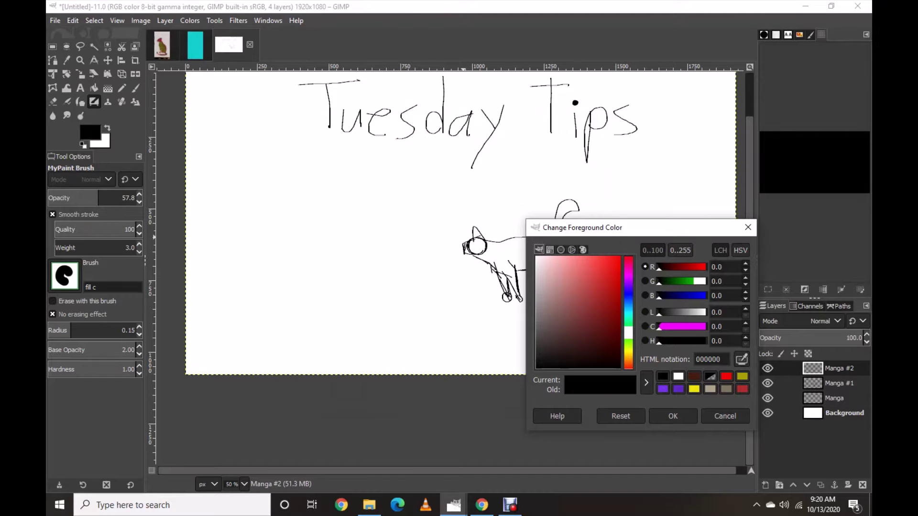
left_click(725, 376)
left_click(672, 415)
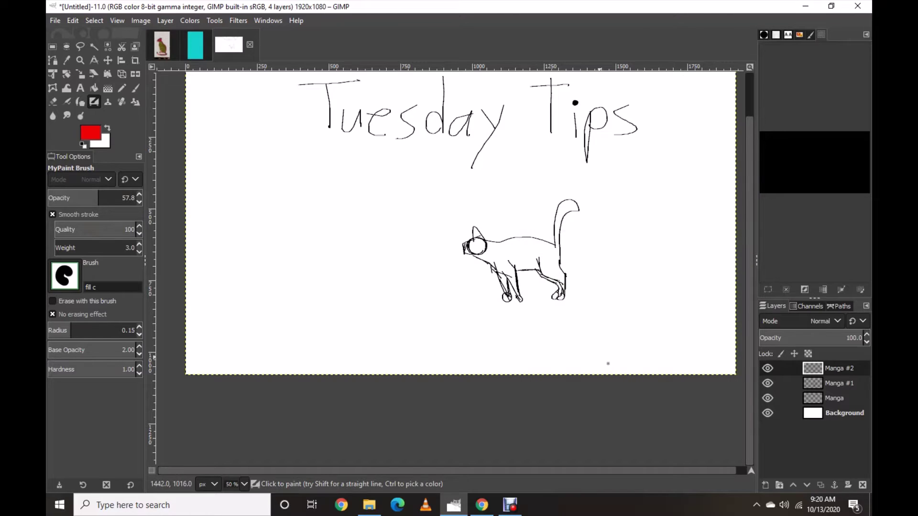
Trace the cat's back, neck, ear, face and chest in red over the black sketch on the new layer.
scroll(564, 258, "up", 1)
scroll(561, 257, "up", 2)
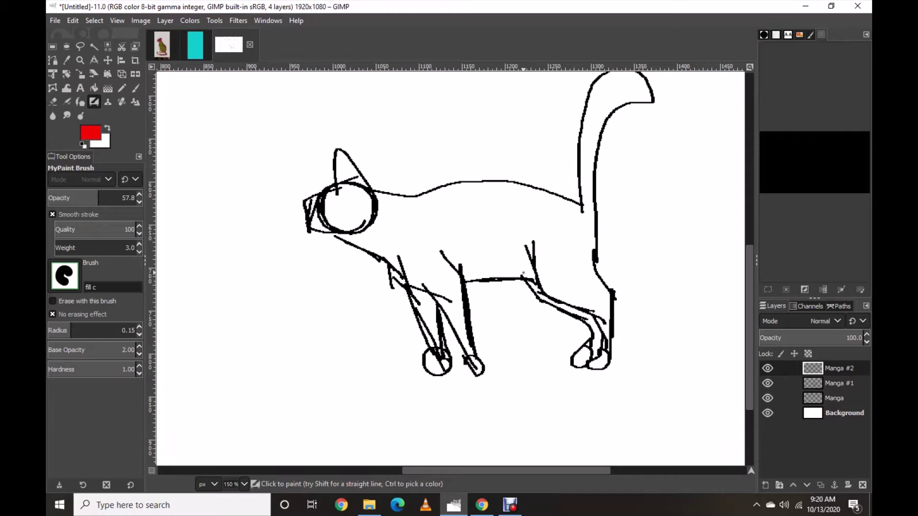
scroll(527, 194, "up", 1)
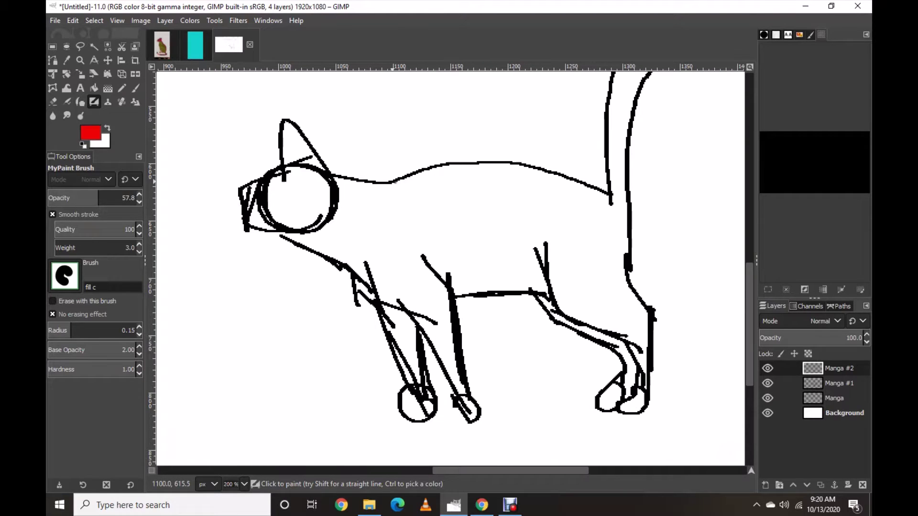
mouse_move(377, 183)
left_mouse_down()
mouse_move(488, 161)
mouse_move(595, 185)
left_mouse_up()
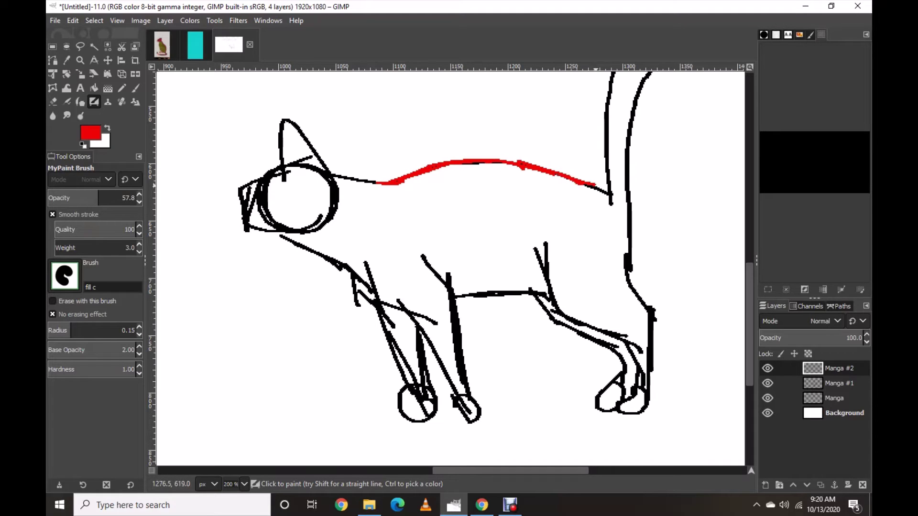
mouse_move(377, 183)
left_mouse_down()
mouse_move(328, 170)
mouse_move(283, 117)
mouse_move(284, 180)
mouse_move(259, 181)
mouse_move(257, 213)
mouse_move(244, 218)
mouse_move(262, 246)
mouse_move(299, 237)
mouse_move(388, 301)
left_mouse_up()
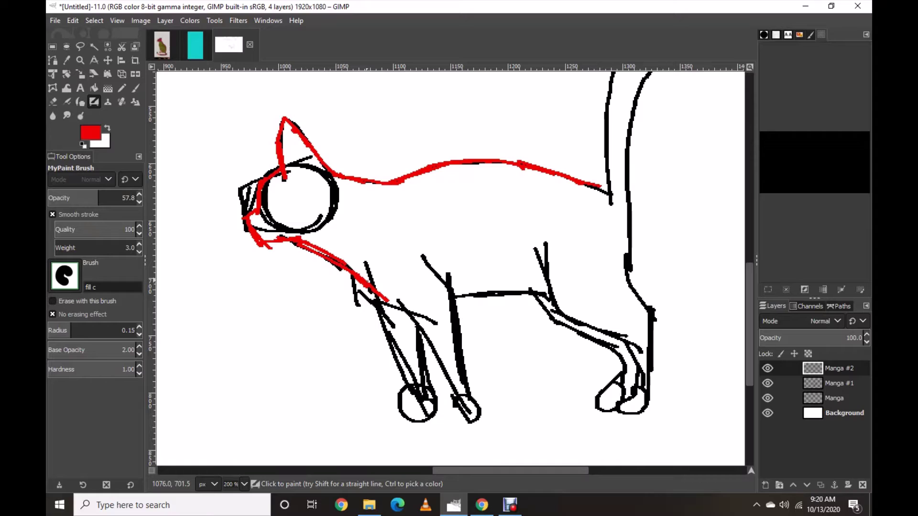
Draw the cat's front legs and paws in red, shifted apart from the black ones into a walking stride.
mouse_move(365, 266)
left_mouse_down()
mouse_move(396, 302)
mouse_move(478, 356)
mouse_move(508, 394)
left_mouse_up()
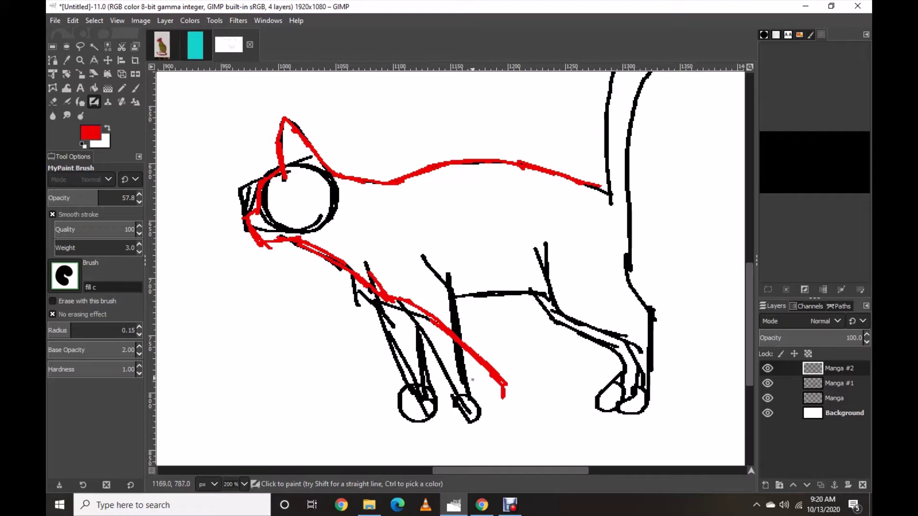
key("ctrl+z")
mouse_move(497, 381)
left_mouse_down()
mouse_move(492, 405)
mouse_move(513, 401)
left_mouse_up()
mouse_move(511, 391)
left_mouse_down()
mouse_move(460, 277)
mouse_move(432, 262)
left_mouse_up()
mouse_move(349, 275)
left_mouse_down()
mouse_move(389, 404)
mouse_move(404, 383)
mouse_move(416, 310)
left_mouse_up()
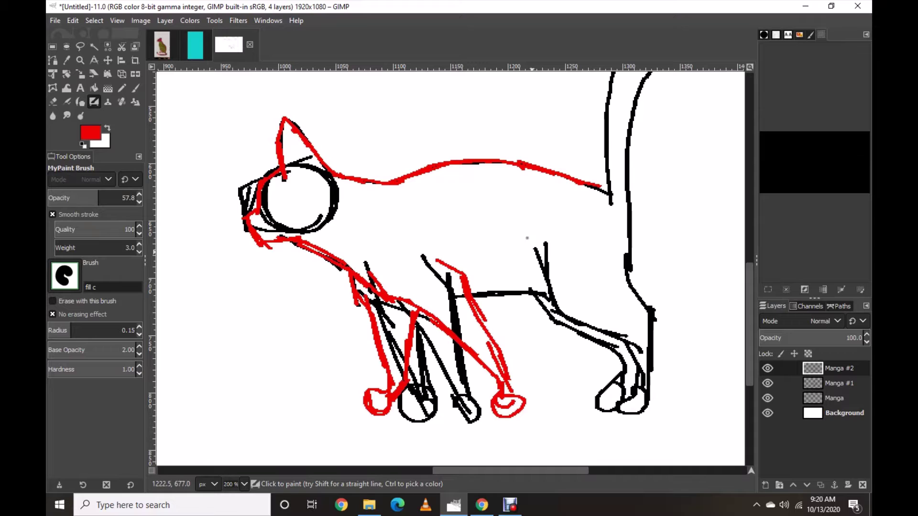
Draw the belly line, both spread hind legs with paws, and the rump in red.
left_click_drag(472, 296, 543, 292)
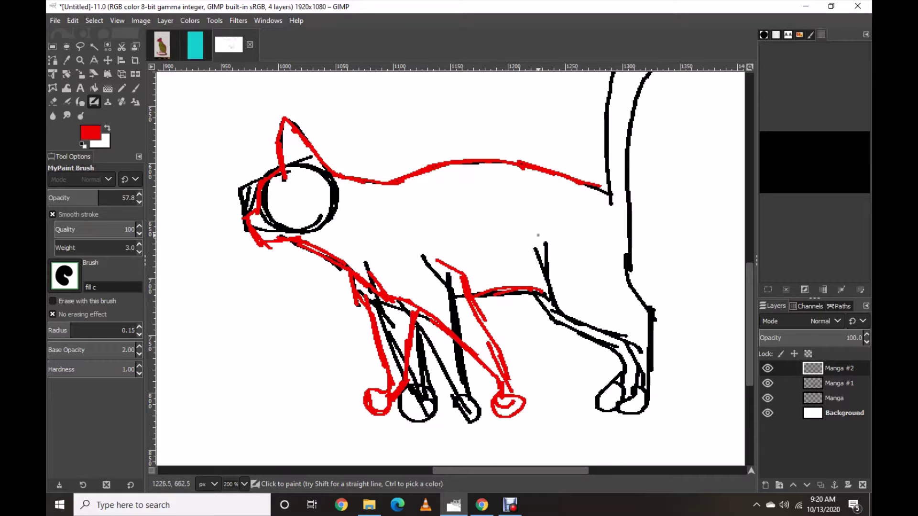
mouse_move(538, 235)
left_mouse_down()
mouse_move(544, 310)
mouse_move(578, 347)
mouse_move(561, 401)
mouse_move(548, 401)
mouse_move(593, 385)
mouse_move(635, 210)
left_mouse_up()
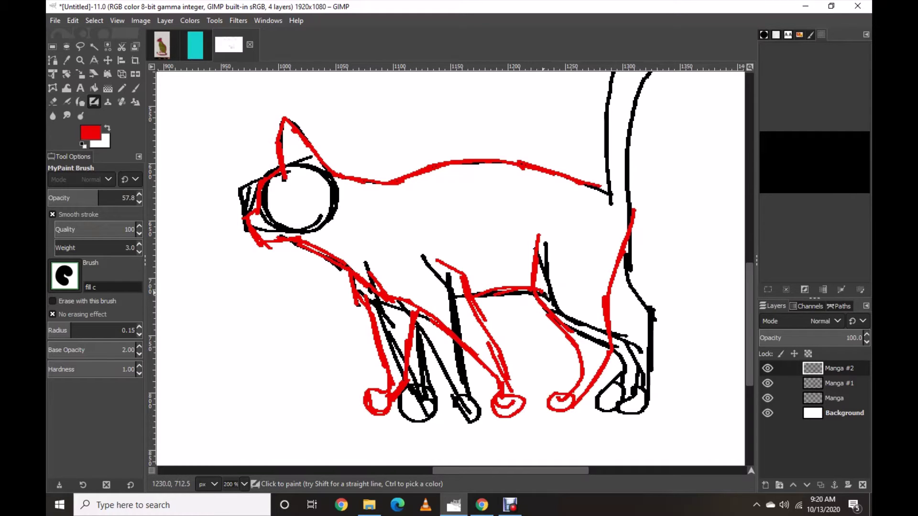
mouse_move(614, 331)
left_mouse_down()
mouse_move(652, 363)
mouse_move(662, 390)
mouse_move(646, 396)
mouse_move(667, 408)
mouse_move(662, 333)
left_mouse_up()
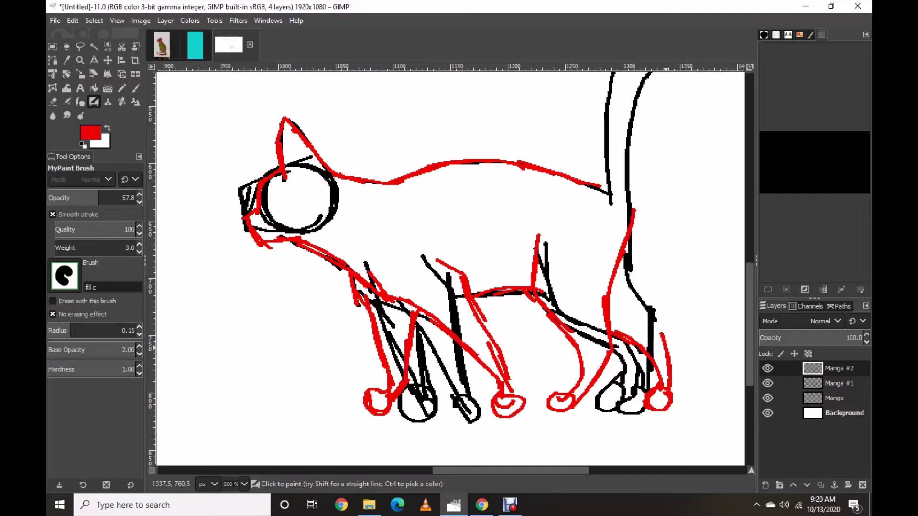
mouse_move(667, 347)
left_mouse_down()
mouse_move(636, 271)
mouse_move(630, 207)
left_mouse_up()
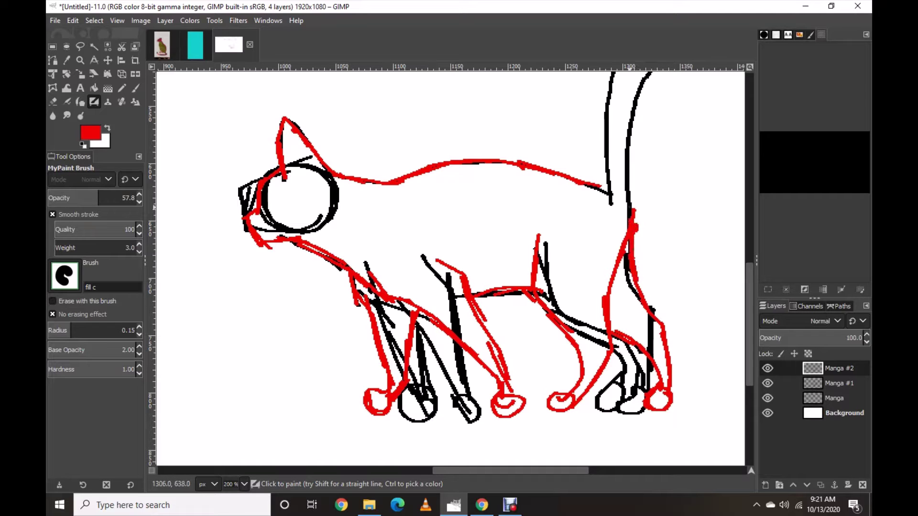
Draw the cat's raised tail in red with a rounded tip, redoing the tip and joining the tail to the rump.
scroll(630, 207, "down", 2, "ctrl")
scroll(630, 207, "up", 2)
scroll(630, 207, "down", 3, "shift")
scroll(562, 314, "up", 2, "ctrl")
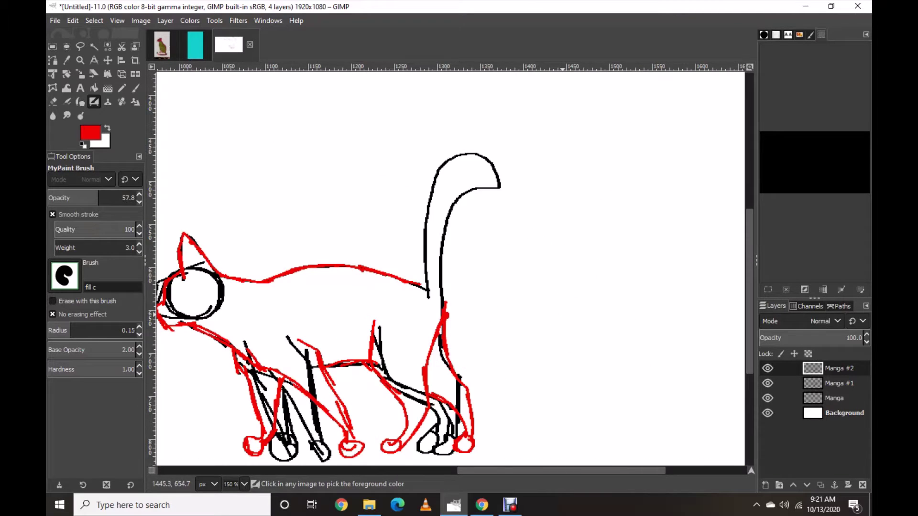
mouse_move(357, 270)
left_mouse_down()
mouse_move(379, 278)
mouse_move(398, 134)
mouse_move(463, 87)
mouse_move(499, 104)
mouse_move(502, 116)
mouse_move(465, 120)
left_mouse_up()
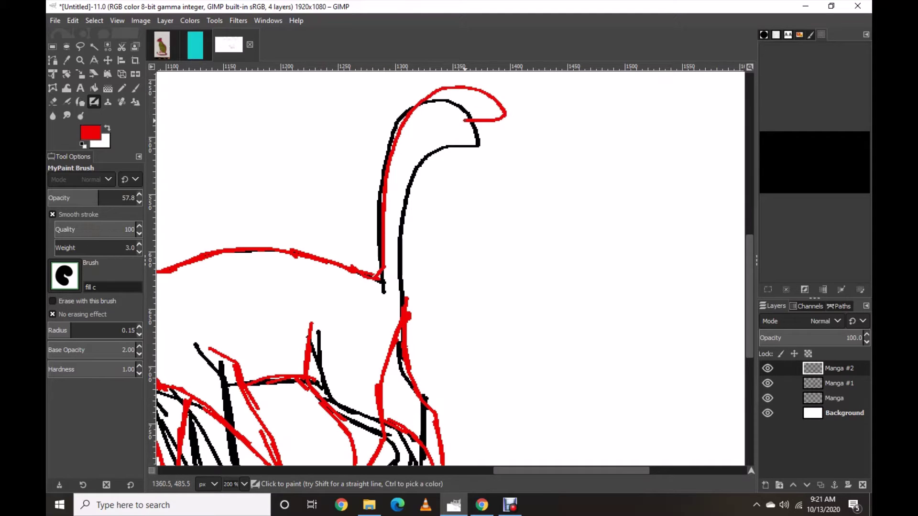
key("ctrl+z")
mouse_move(382, 277)
left_mouse_down()
mouse_move(376, 244)
mouse_move(425, 98)
mouse_move(483, 98)
mouse_move(409, 191)
mouse_move(402, 318)
left_mouse_up()
scroll(402, 319, "down", 4)
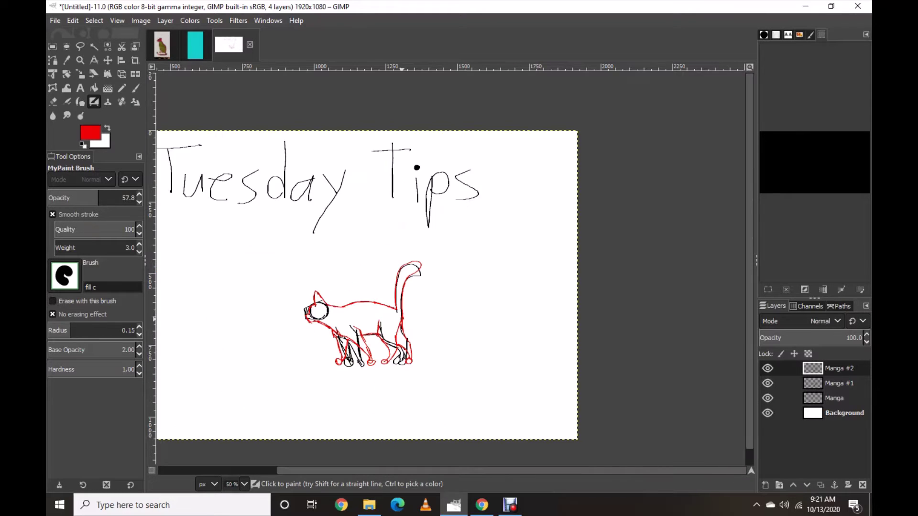
Move the red cat layer to the left side of the canvas, level with the black cat sketch.
scroll(402, 319, "left", 3)
scroll(430, 350, "up", 1)
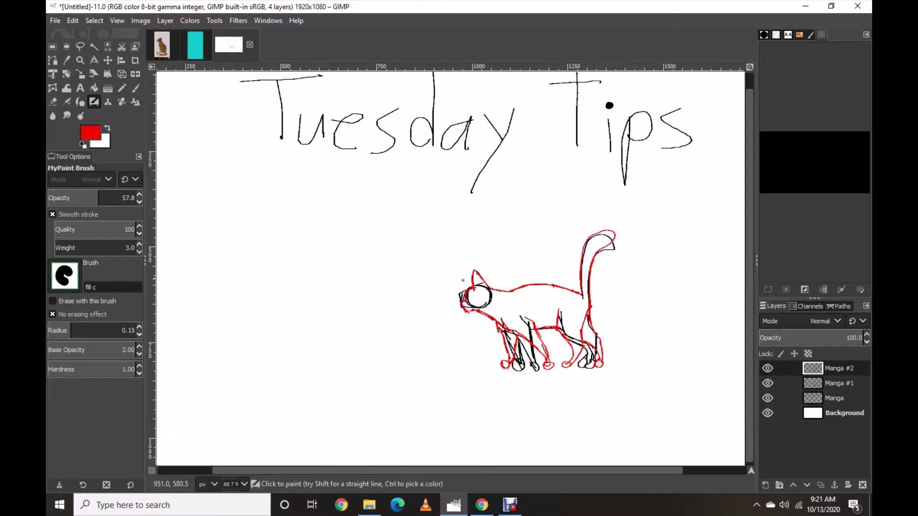
left_click(108, 60)
left_click_drag(445, 262, 184, 267)
scroll(270, 352, "down", 1)
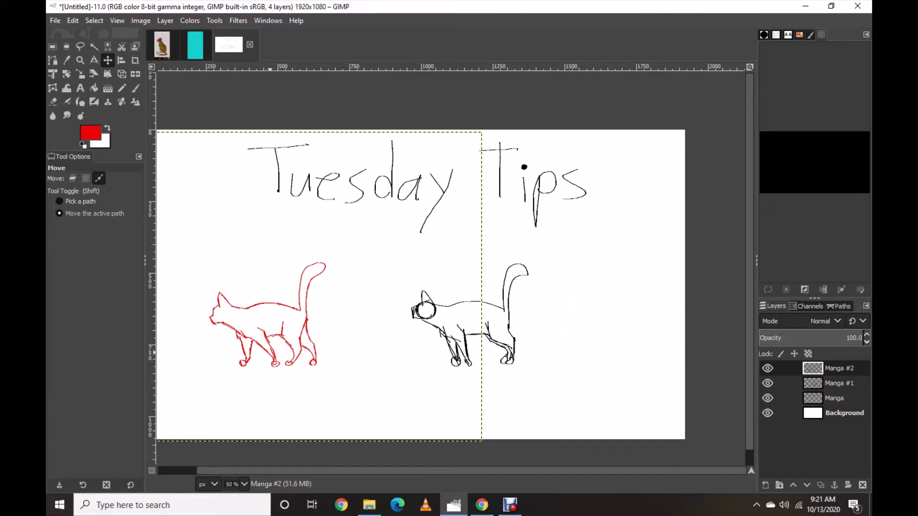
scroll(270, 353, "left", 1)
left_click_drag(247, 287, 180, 287)
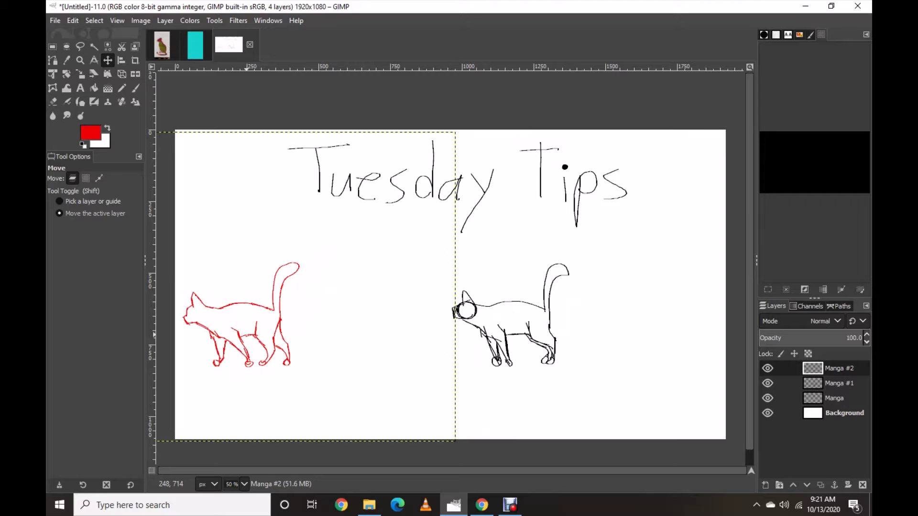
left_click_drag(246, 335, 244, 336)
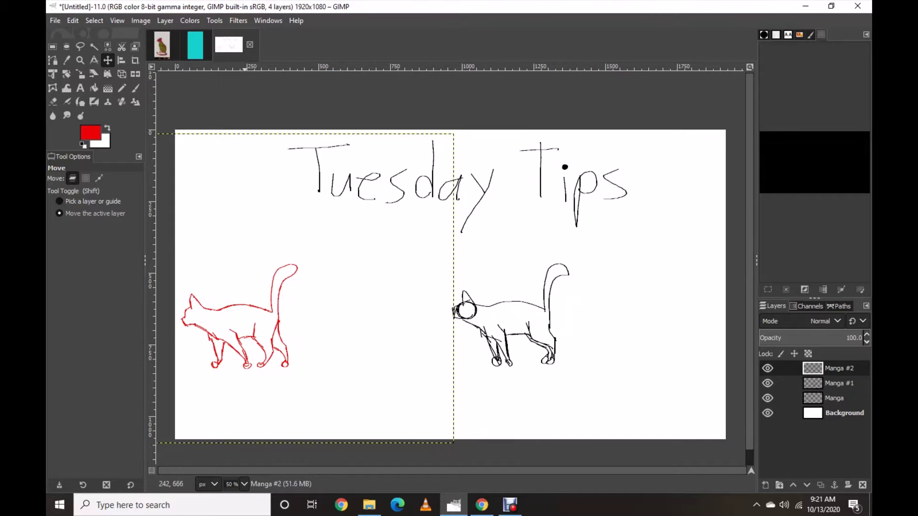
Expand the left cat's layer to the image size and recolour its red outline black with Bucket Fill.
left_click(94, 88)
left_click(164, 20)
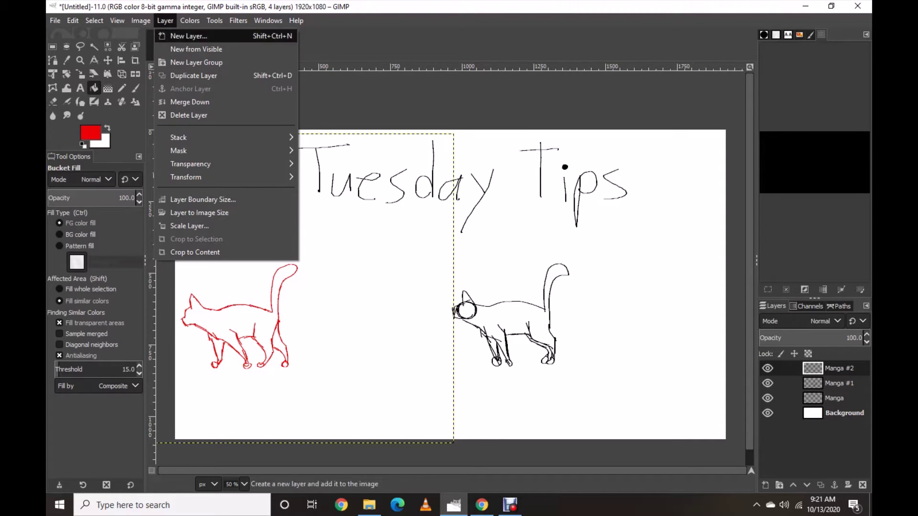
left_click(199, 212)
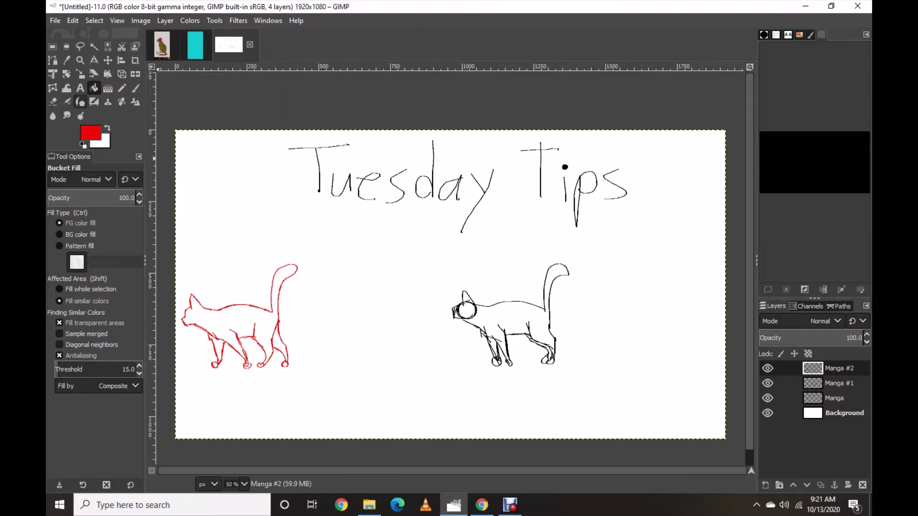
key("d")
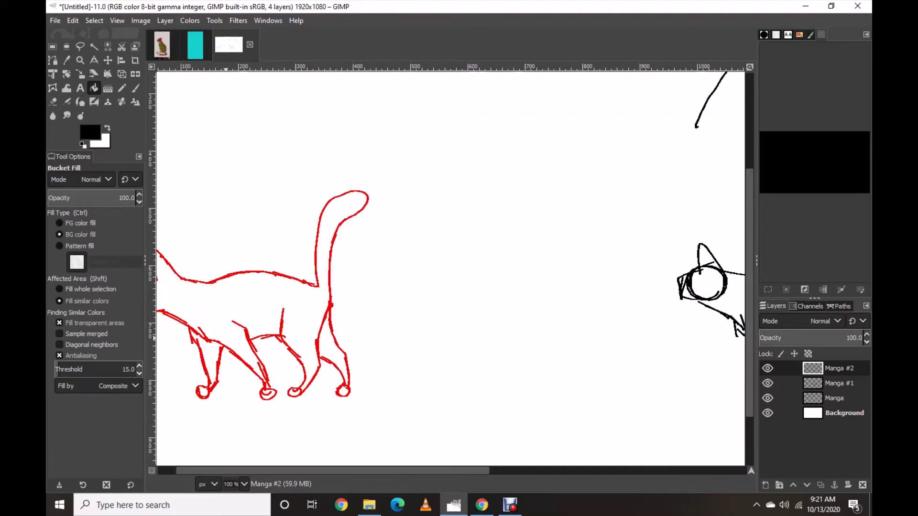
scroll(249, 353, "up", 3)
left_click(266, 330)
scroll(266, 330, "down", 3)
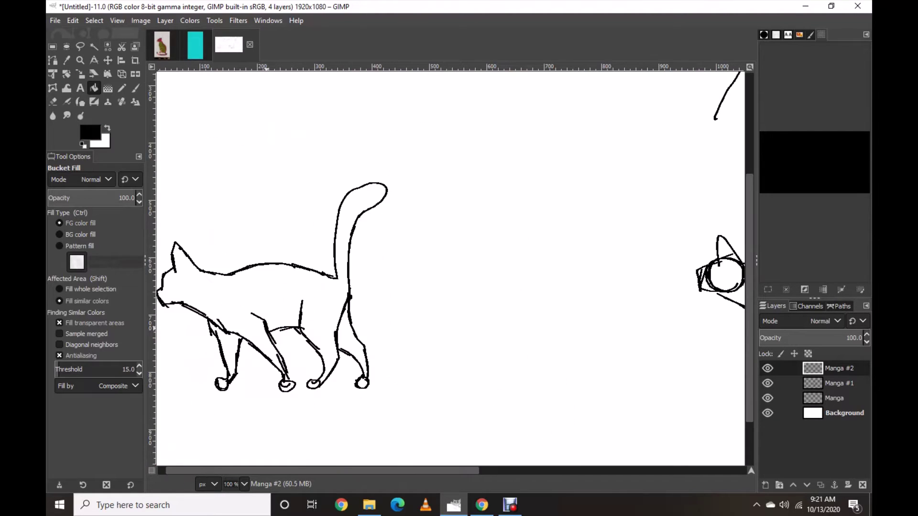
Add a new layer for the next pose and set the MyPaint brush colour to red (ff0000).
key("y")
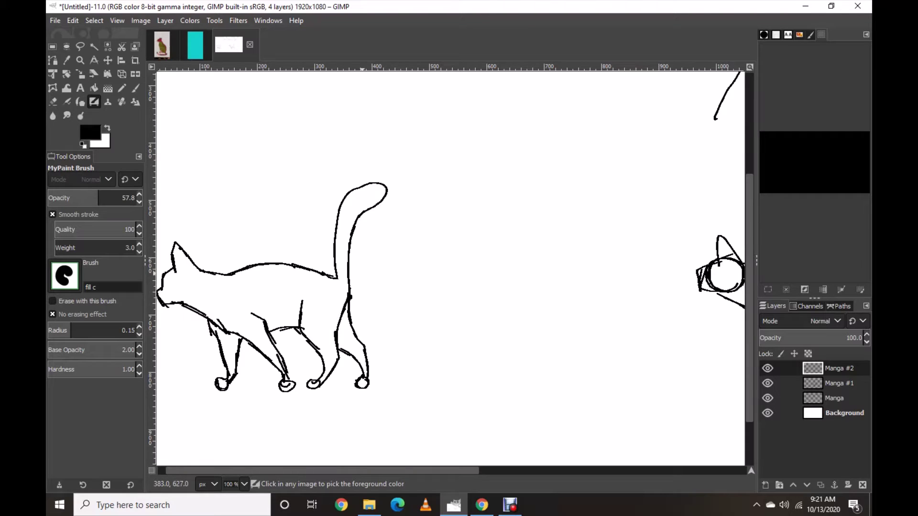
scroll(362, 274, "down", 2)
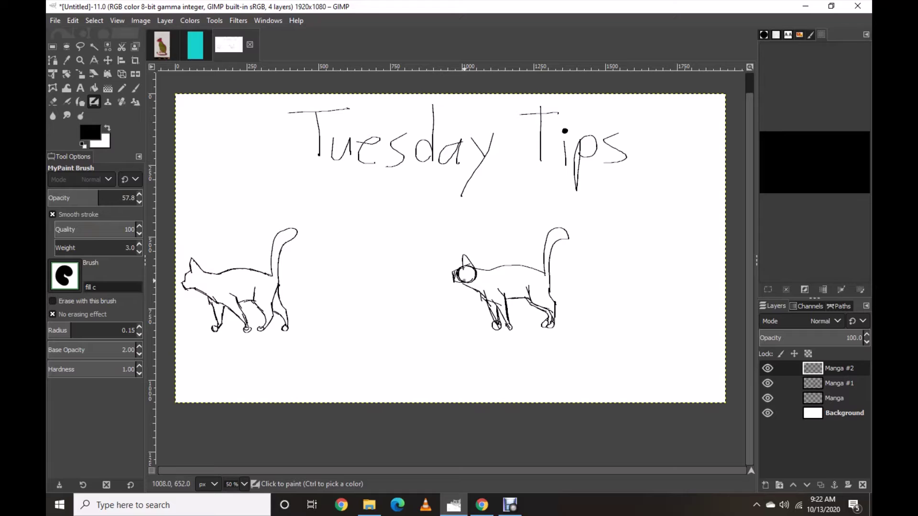
left_click(165, 20)
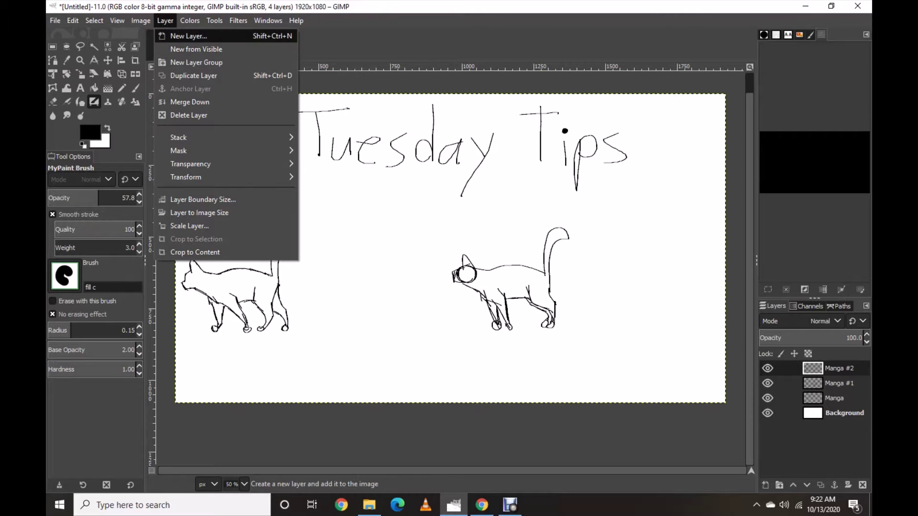
left_click(189, 36)
left_click(536, 396)
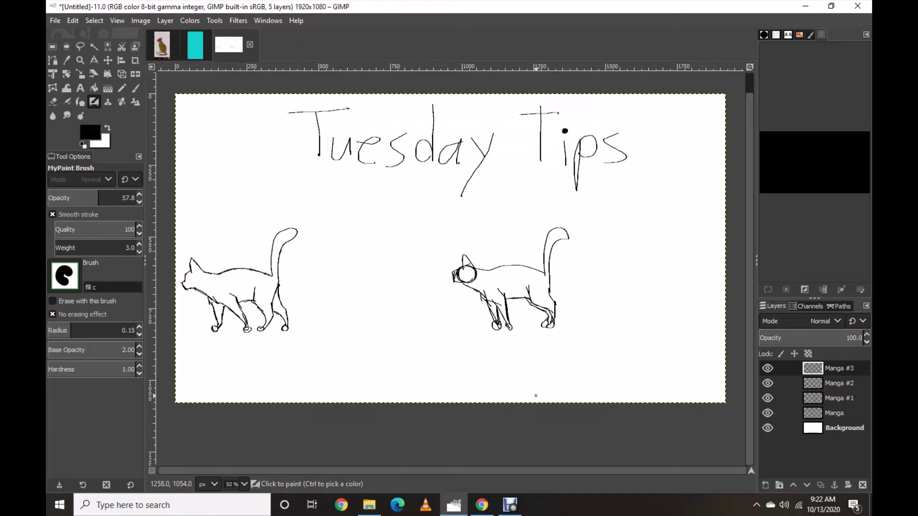
scroll(547, 282, "up", 3)
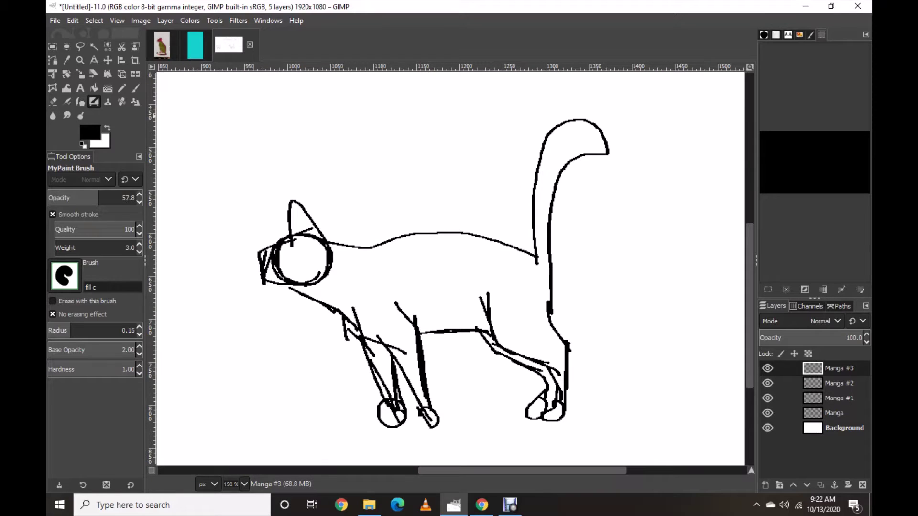
left_click(90, 132)
left_click(679, 376)
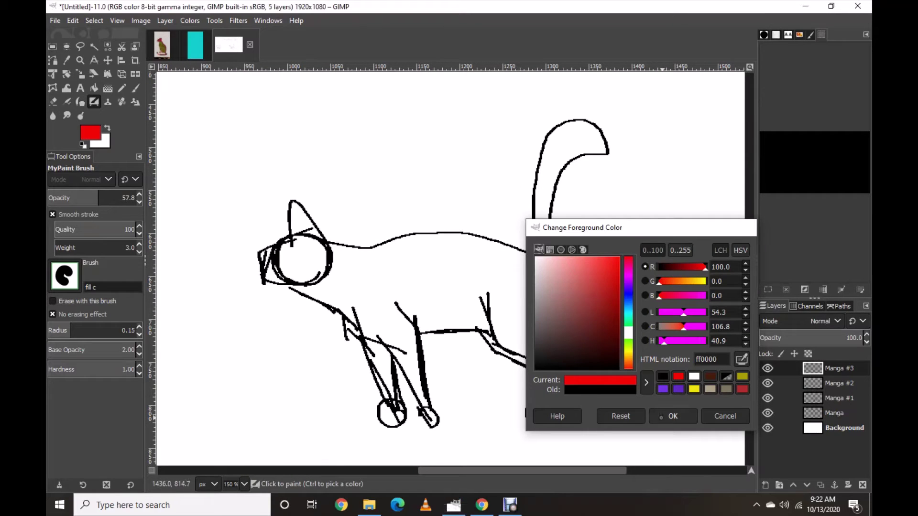
left_click(671, 416)
Trace the right cat's back in red from the neck to the tail base, redoing the uneven middle strokes.
scroll(408, 221, "up", 1)
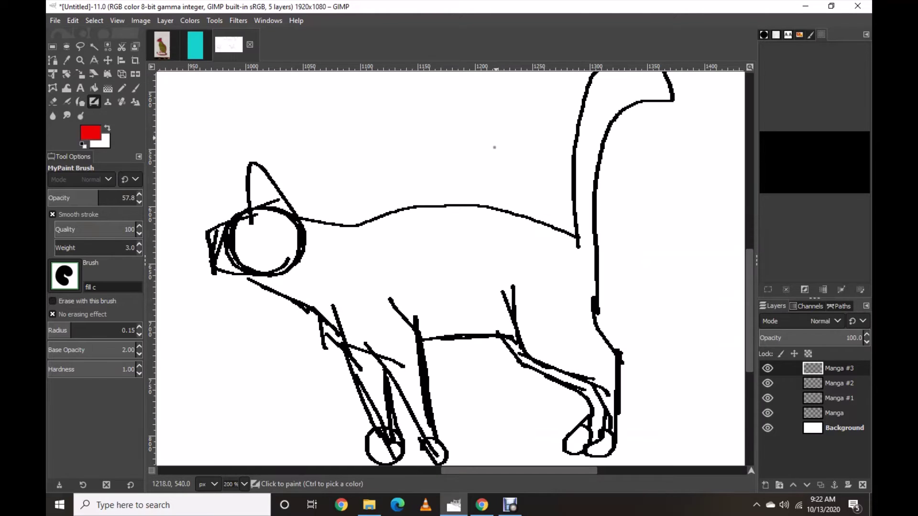
mouse_move(341, 225)
left_mouse_down()
mouse_move(423, 204)
mouse_move(488, 207)
left_mouse_up()
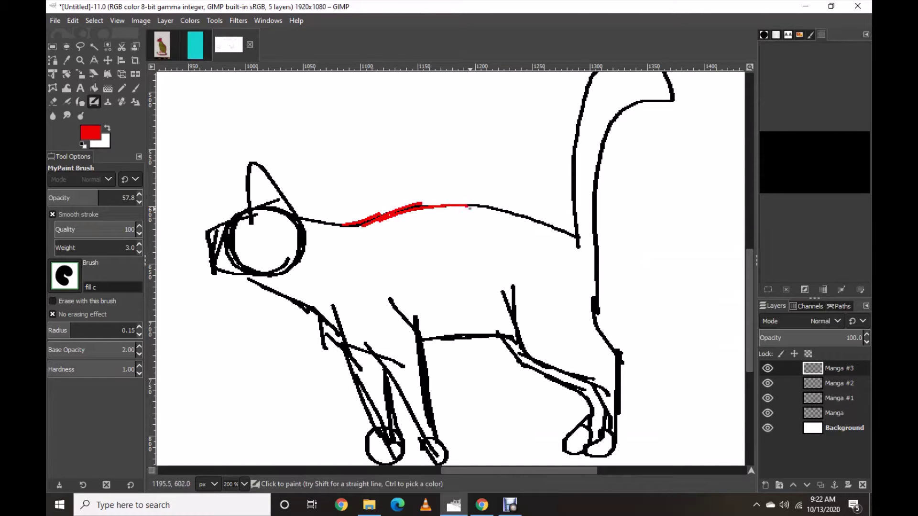
left_click_drag(413, 215, 500, 211)
key("ctrl+z")
key("ctrl+z")
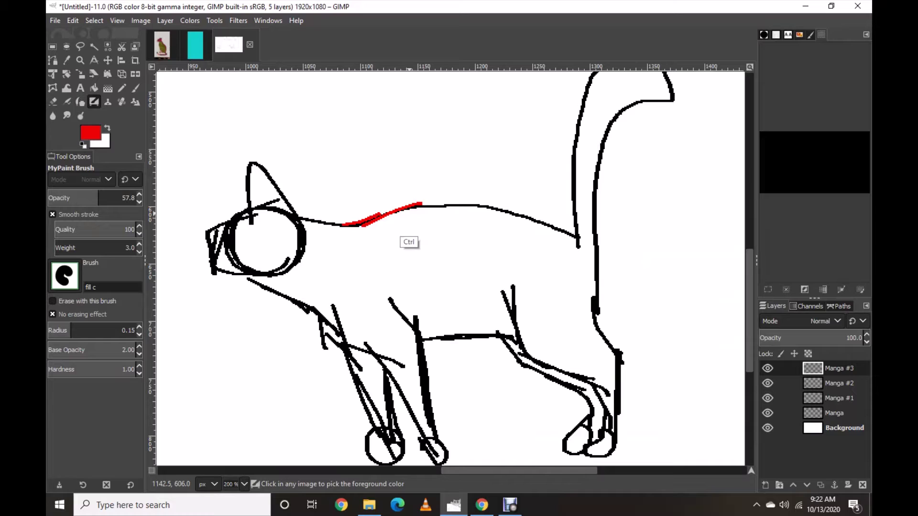
left_click_drag(412, 207, 473, 200)
key("ctrl+z")
key("ctrl+y")
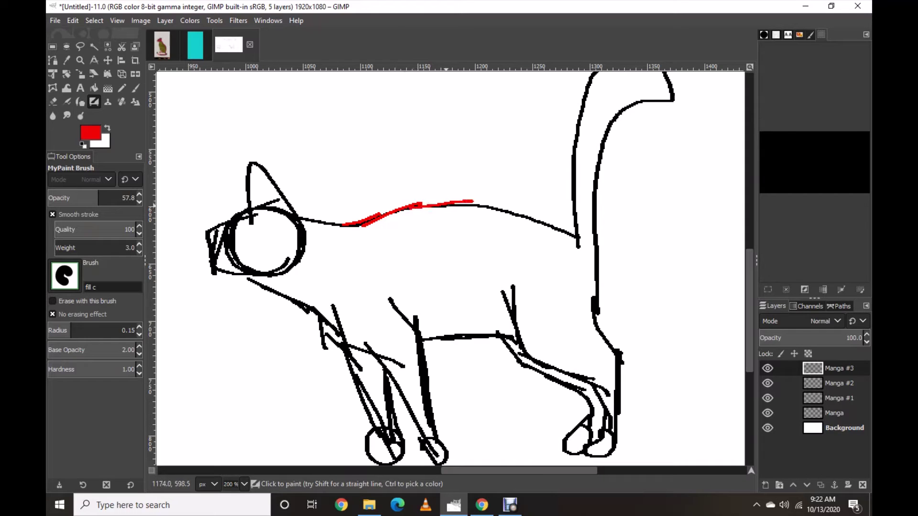
key("ctrl+z")
mouse_move(408, 208)
left_mouse_down()
mouse_move(487, 204)
mouse_move(577, 229)
left_mouse_up()
left_click_drag(348, 224, 319, 222)
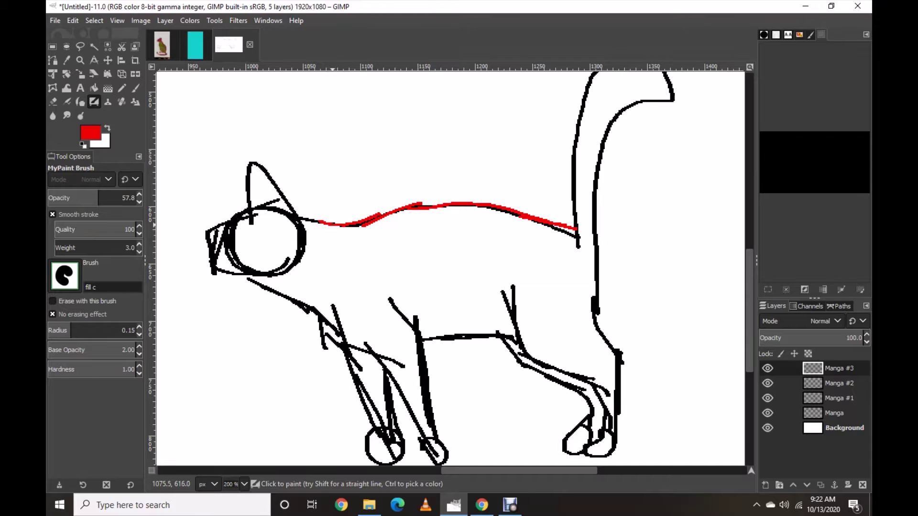
Draw a lowered red neck line from the front of the back into the head circle.
scroll(332, 225, "down", 3)
scroll(333, 225, "left", 4)
scroll(332, 225, "right", 3)
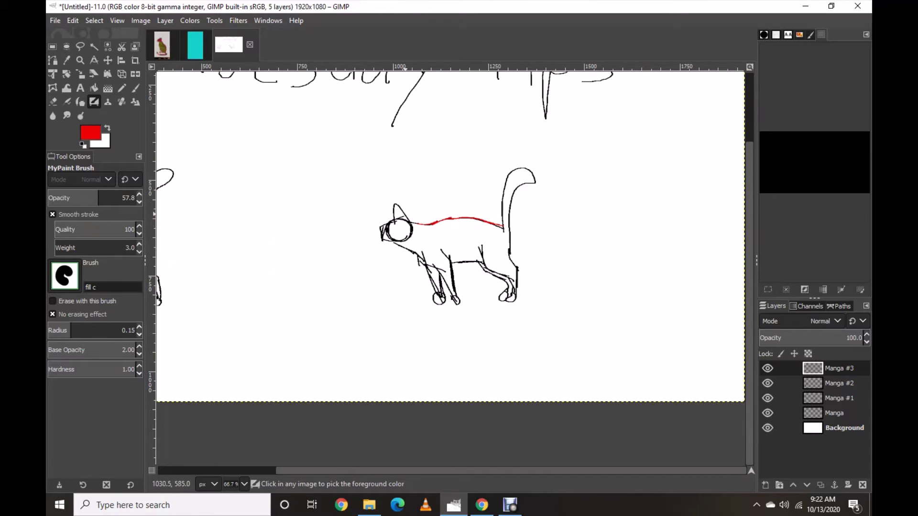
scroll(392, 212, "up", 4)
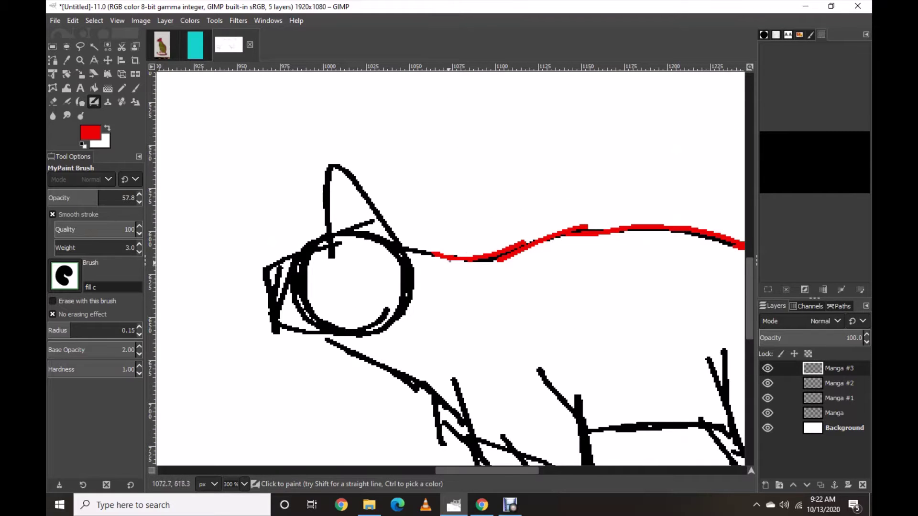
mouse_move(471, 261)
left_mouse_down()
mouse_move(410, 270)
mouse_move(382, 264)
left_mouse_up()
Add another new layer and trace the cat's ear, forehead, muzzle and chin on it in red.
left_click(165, 21)
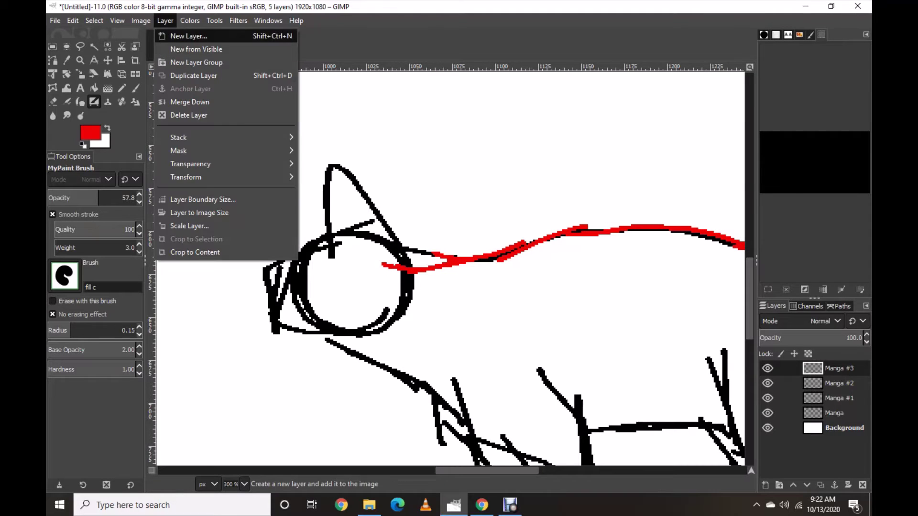
left_click(179, 36)
key("Return")
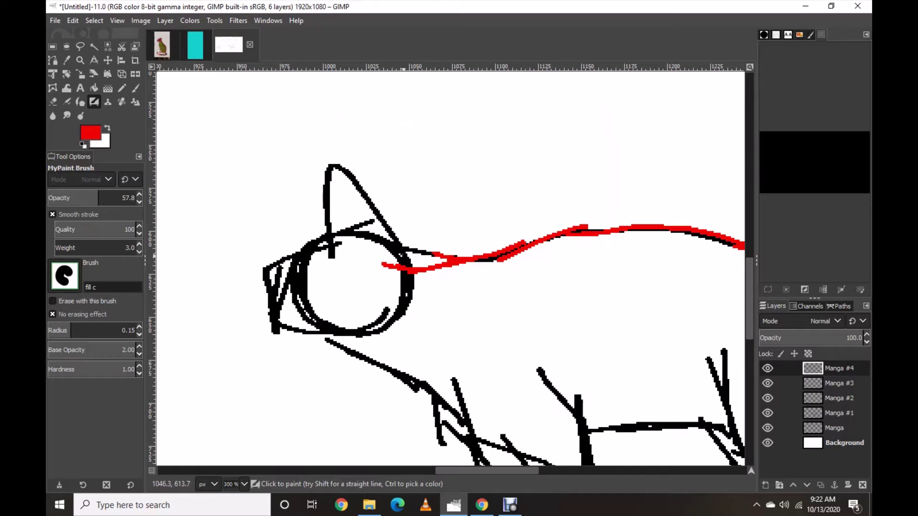
mouse_move(404, 256)
left_mouse_down()
mouse_move(331, 166)
mouse_move(327, 217)
mouse_move(340, 259)
mouse_move(309, 245)
mouse_move(301, 276)
mouse_move(273, 290)
mouse_move(291, 327)
mouse_move(341, 332)
left_mouse_up()
Move the red head slightly down and forward to meet the lowered neck line, and merge its layer down.
left_click(107, 60)
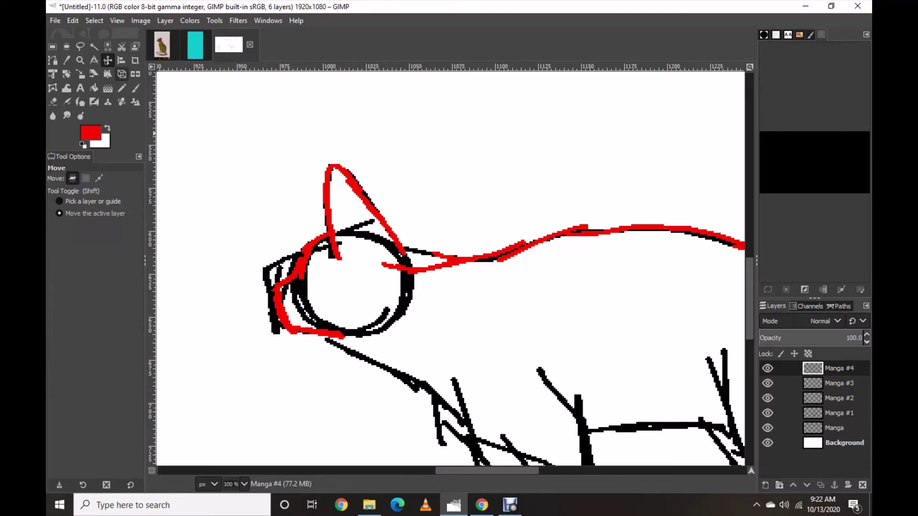
mouse_move(254, 127)
left_mouse_down()
mouse_move(230, 157)
mouse_move(241, 151)
left_mouse_up()
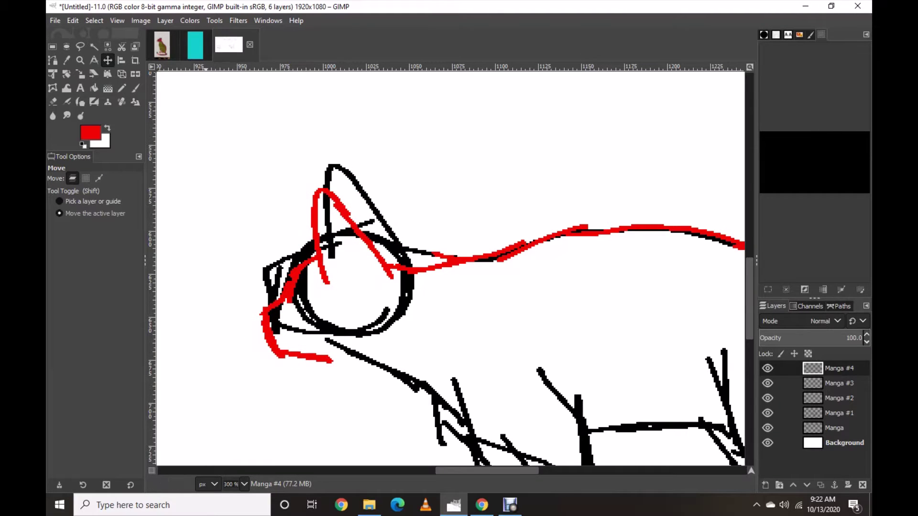
left_click(165, 21)
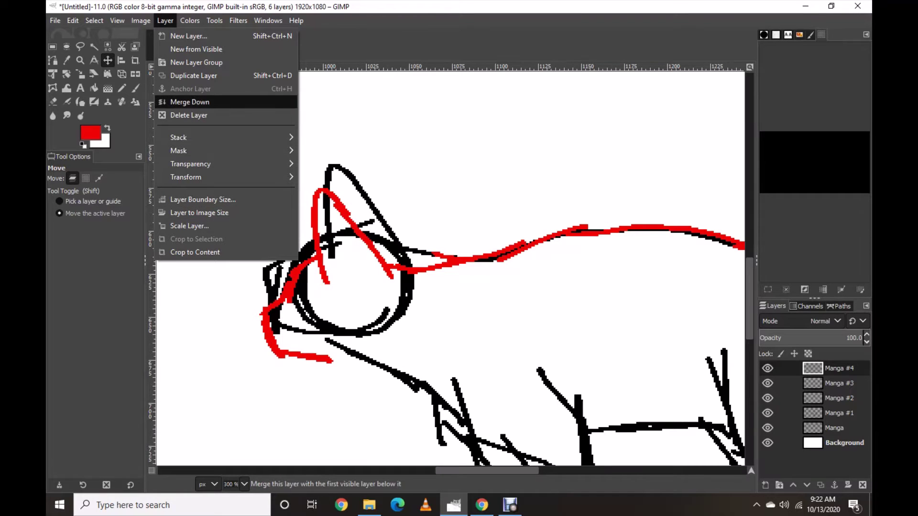
left_click(203, 102)
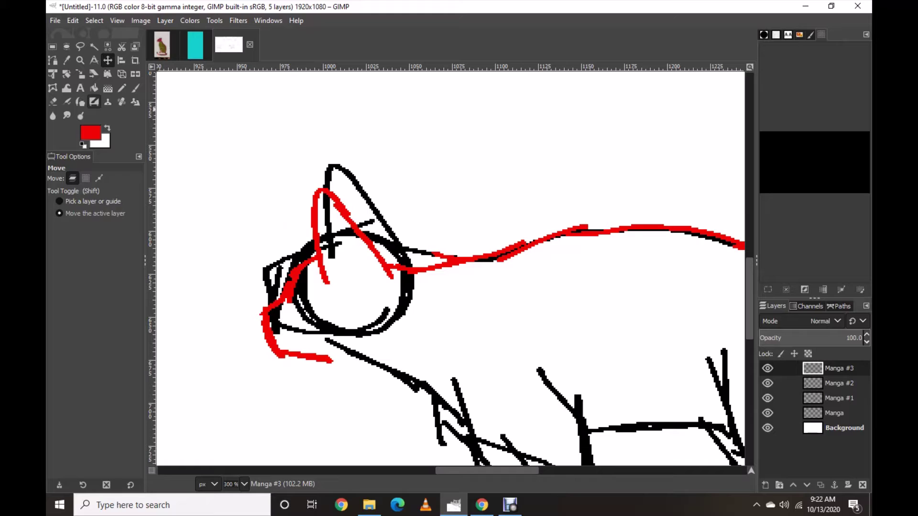
Join the red head to the neck and draw the throat line from the chin to the chest, redoing misplaced strokes.
left_click(94, 102)
left_click_drag(333, 364, 397, 381)
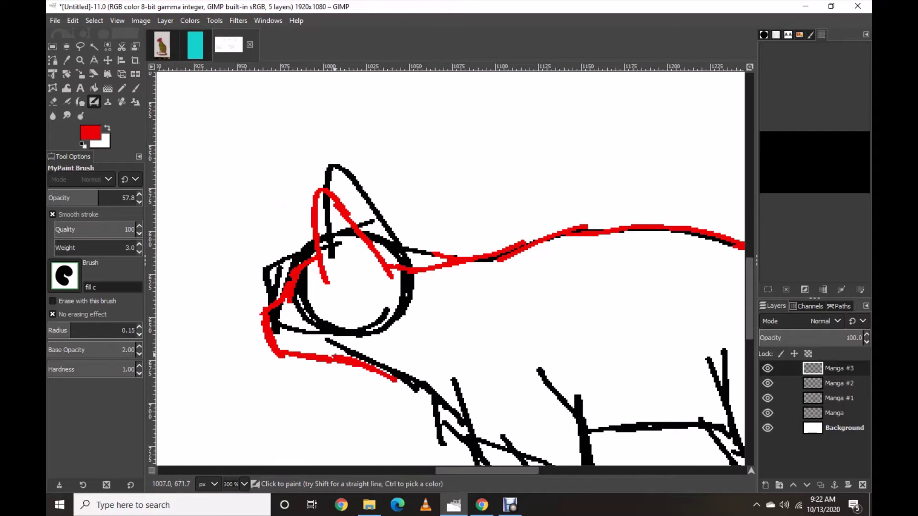
key("ctrl+z")
key("ctrl+z")
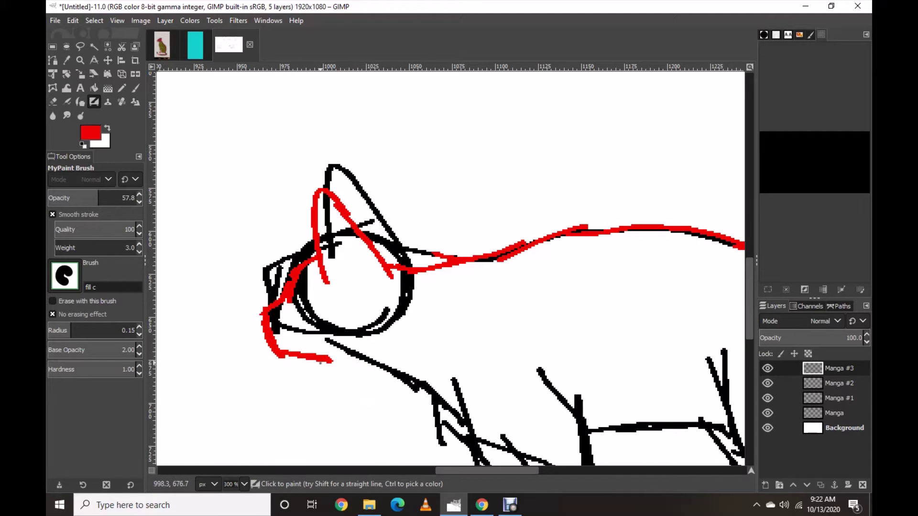
left_click_drag(318, 362, 366, 379)
key("ctrl+z")
left_click_drag(385, 263, 433, 272)
left_click_drag(329, 359, 433, 397)
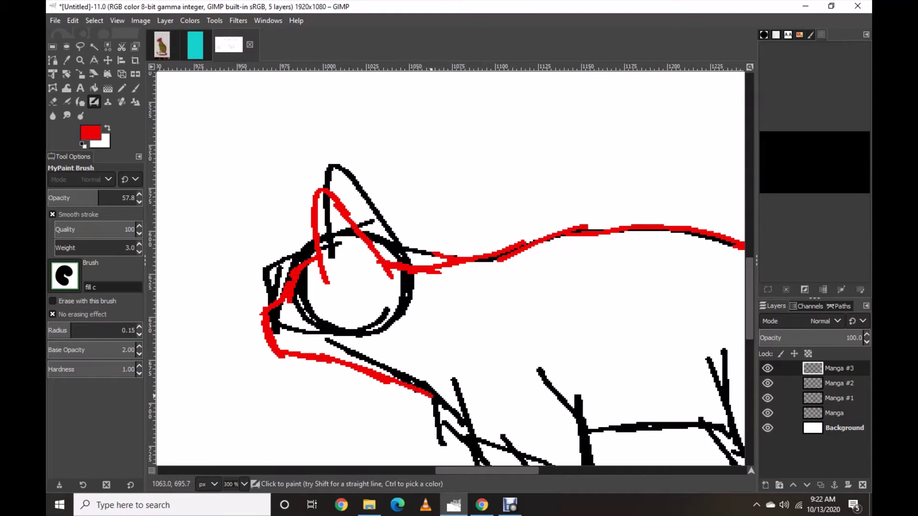
left_click_drag(362, 365, 463, 421)
Trace the raised tail in red with a rounded tip and continue it down to the rump, redoing stray strokes.
scroll(387, 352, "down", 1)
scroll(389, 359, "down", 3, "ctrl")
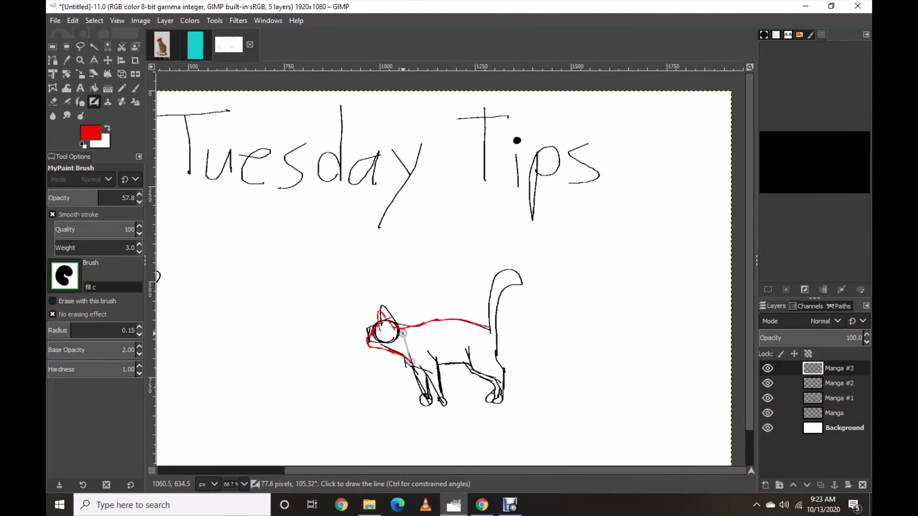
scroll(518, 323, "up", 4, "ctrl")
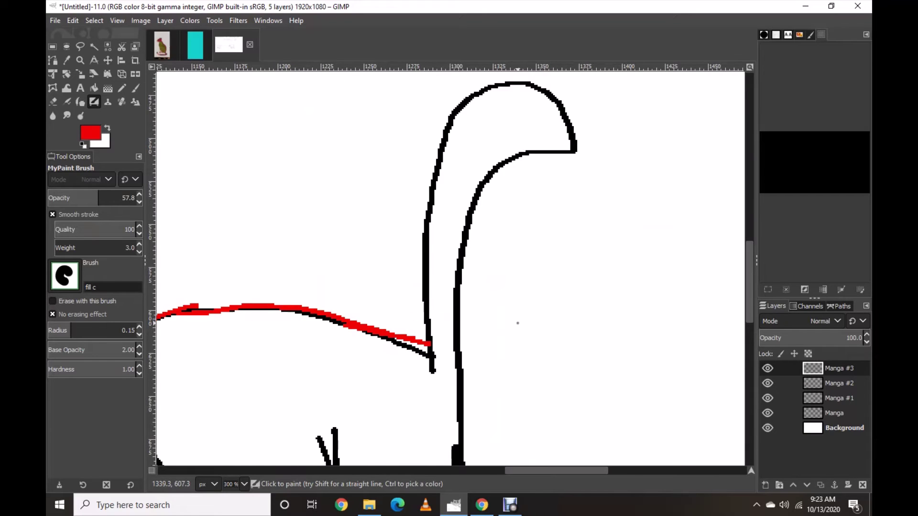
scroll(517, 323, "down", 1, "ctrl")
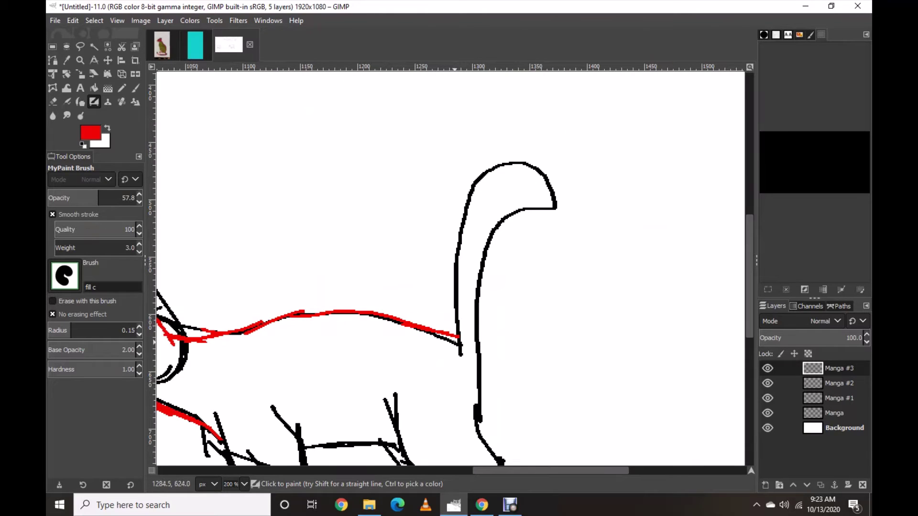
mouse_move(459, 335)
left_mouse_down()
mouse_move(457, 271)
mouse_move(480, 210)
left_mouse_up()
key("ctrl+z")
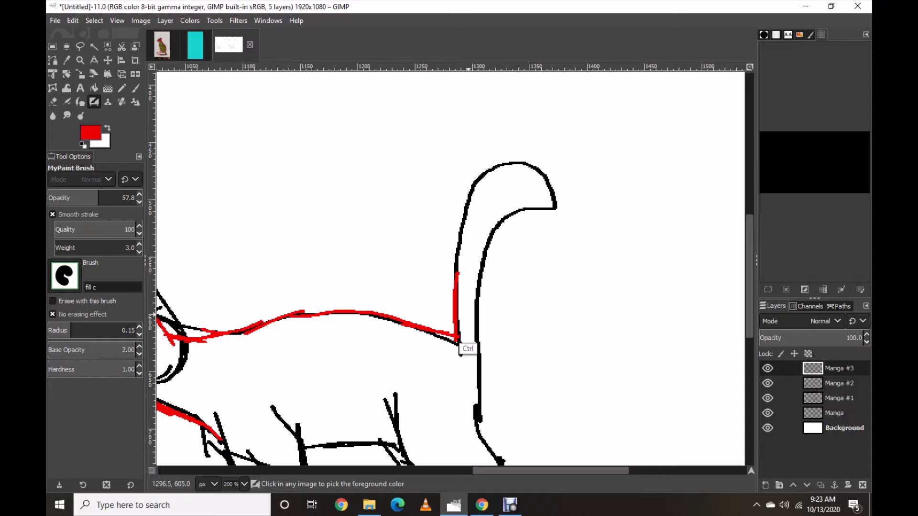
mouse_move(454, 332)
left_mouse_down()
mouse_move(452, 278)
mouse_move(461, 210)
mouse_move(479, 169)
mouse_move(544, 165)
mouse_move(556, 177)
mouse_move(551, 193)
mouse_move(492, 228)
mouse_move(482, 260)
mouse_move(472, 302)
mouse_move(479, 387)
left_mouse_up()
key("ctrl+z")
Draw the belly line in red between the front and hind legs, redoing the stroke.
scroll(472, 358, "down", 3)
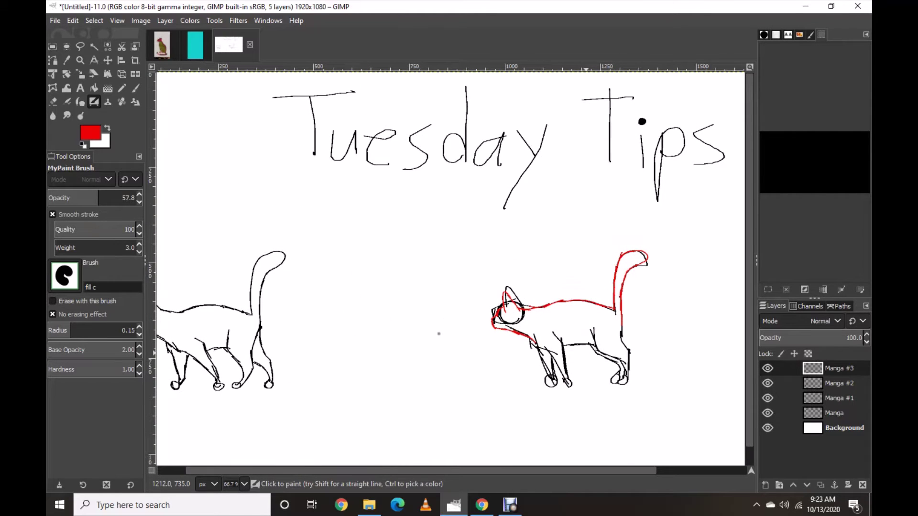
scroll(471, 340, "right", 2)
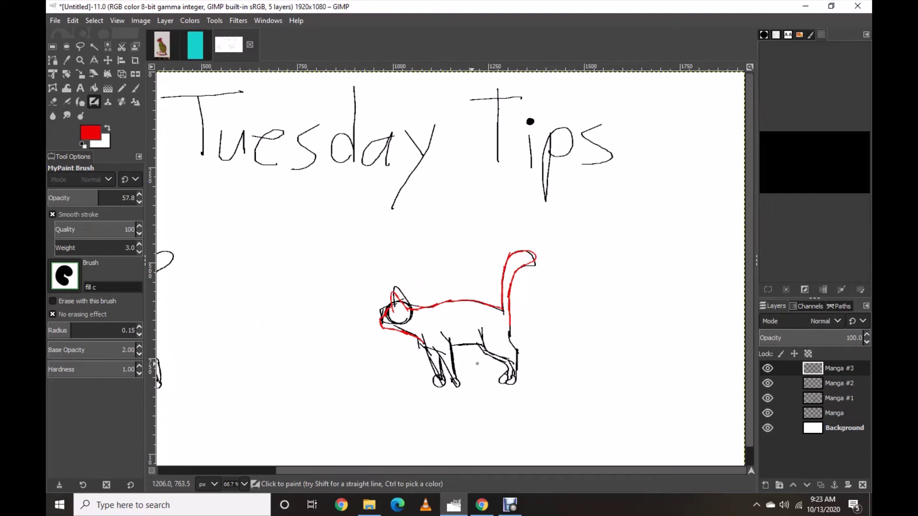
scroll(467, 362, "up", 3)
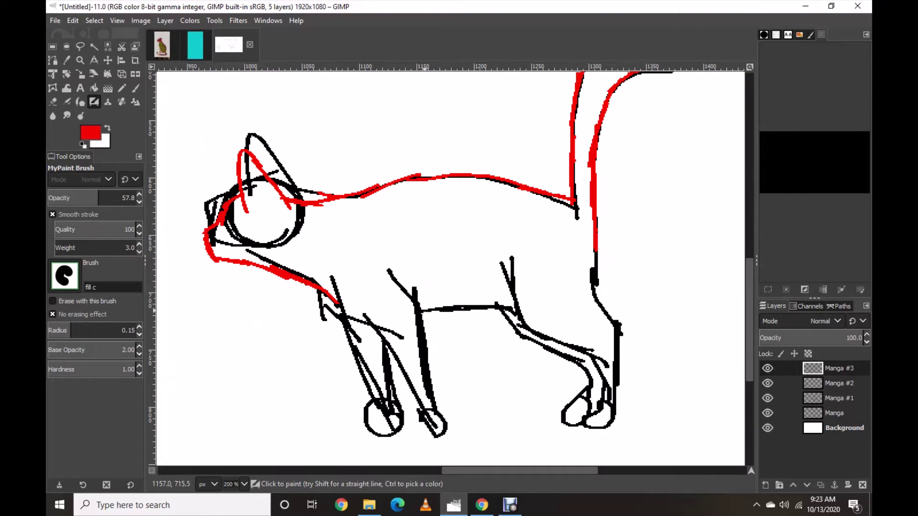
mouse_move(420, 311)
left_mouse_down()
mouse_move(456, 300)
mouse_move(519, 312)
left_mouse_up()
key("ctrl+z")
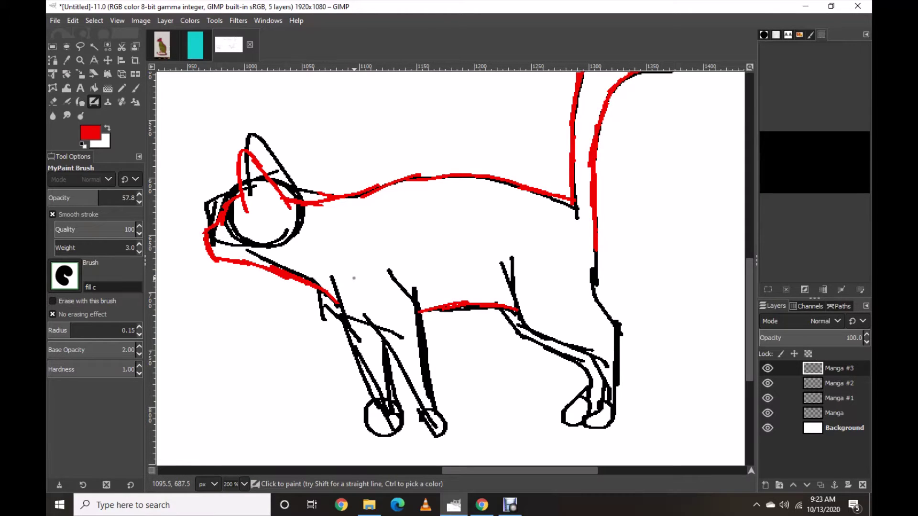
scroll(353, 278, "down", 3)
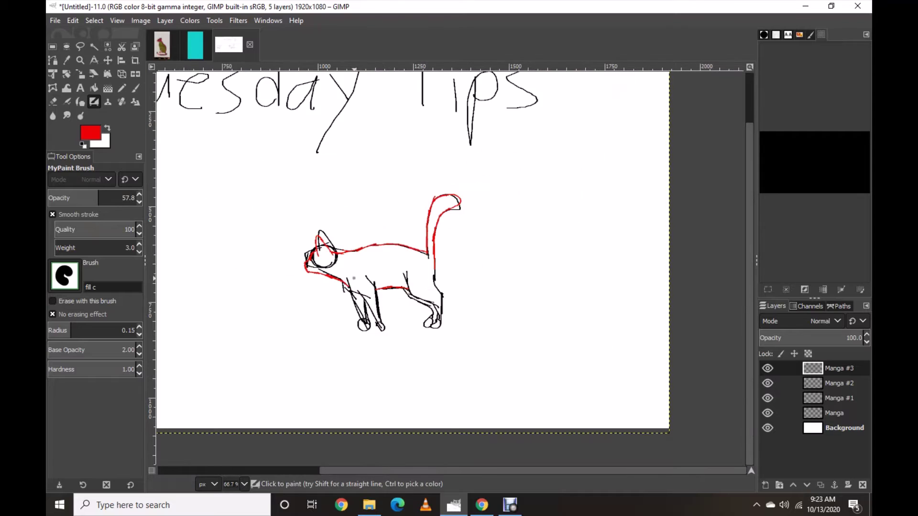
Draw the front-leg lines in red from the shoulders down, with the near leg reaching forward and the other angled backward.
scroll(353, 278, "left", 4)
scroll(354, 278, "down", 1)
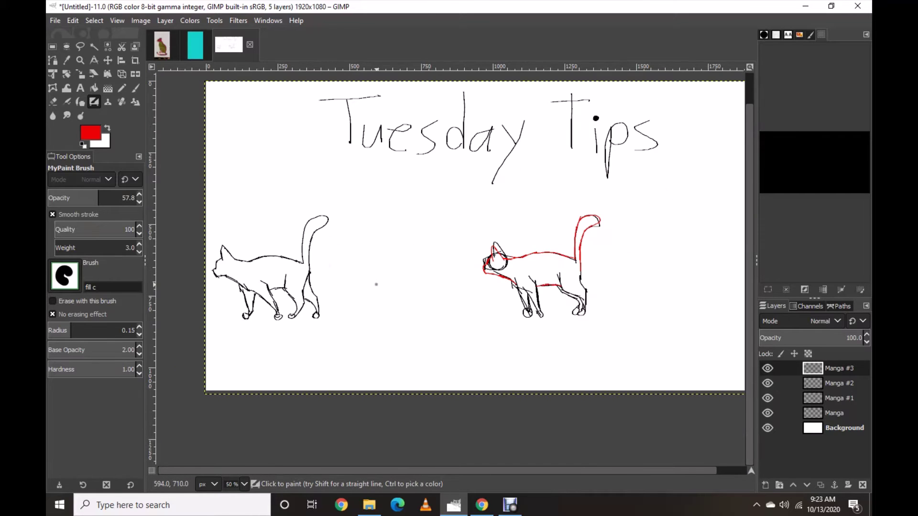
key("plus")
key("plus")
key("plus")
key("plus")
key("plus")
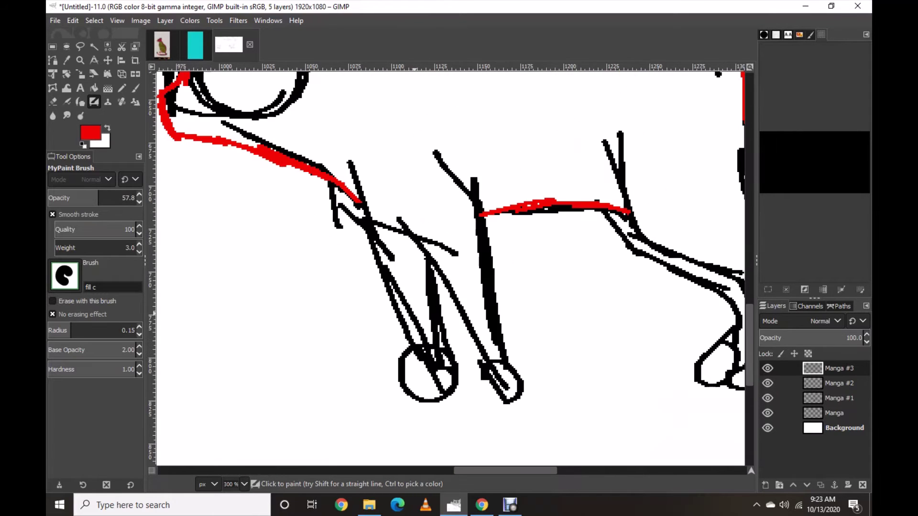
mouse_move(351, 125)
left_mouse_down()
mouse_move(355, 202)
mouse_move(370, 220)
mouse_move(351, 367)
mouse_move(465, 210)
left_mouse_up()
mouse_move(458, 147)
left_mouse_down()
mouse_move(465, 206)
mouse_move(481, 214)
left_mouse_up()
left_click_drag(343, 194, 365, 219)
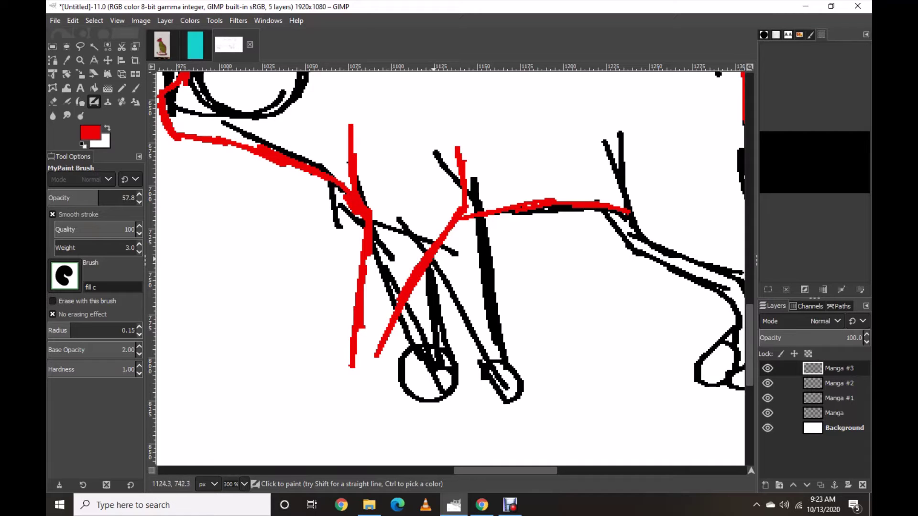
mouse_move(433, 258)
left_mouse_down()
mouse_move(498, 340)
mouse_move(507, 368)
left_mouse_up()
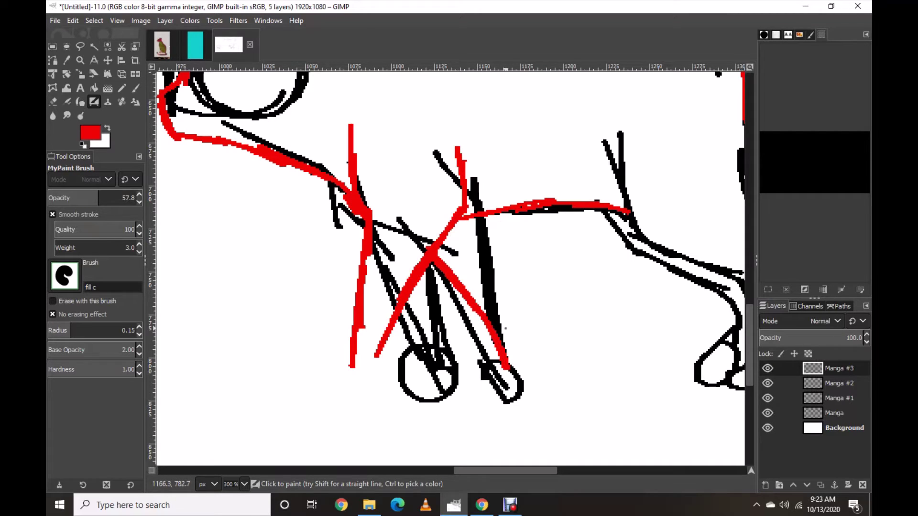
Shift the red cat layer sideways toward the tail end so its forward leg clears the black front legs.
scroll(506, 328, "down", 2)
scroll(505, 328, "right", 1)
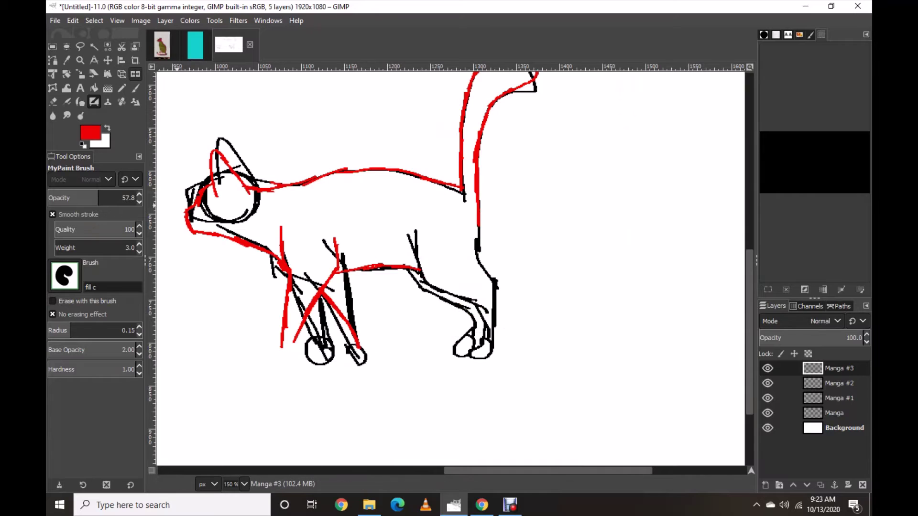
key("m")
key("plus")
left_click_drag(323, 297, 405, 298)
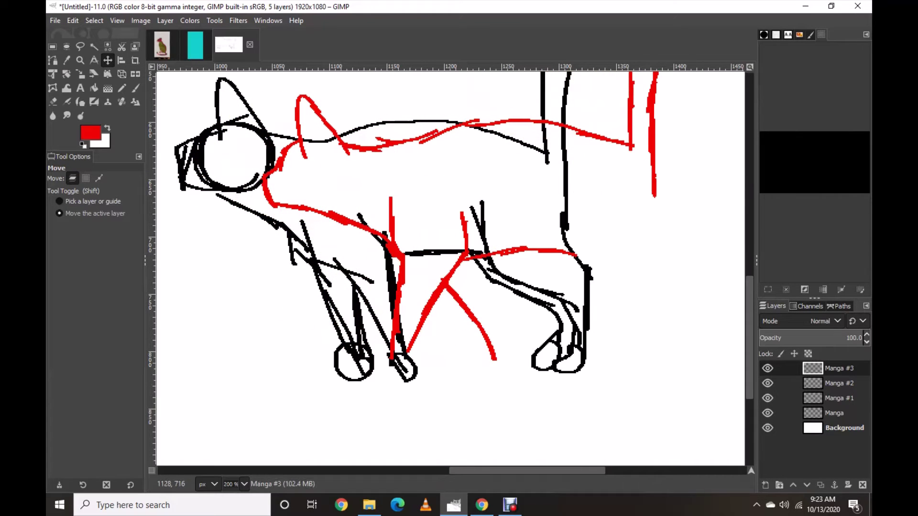
Draw a round red paw with the MyPaint brush at the end of the forward front leg.
key("y")
scroll(458, 422, "up", 2)
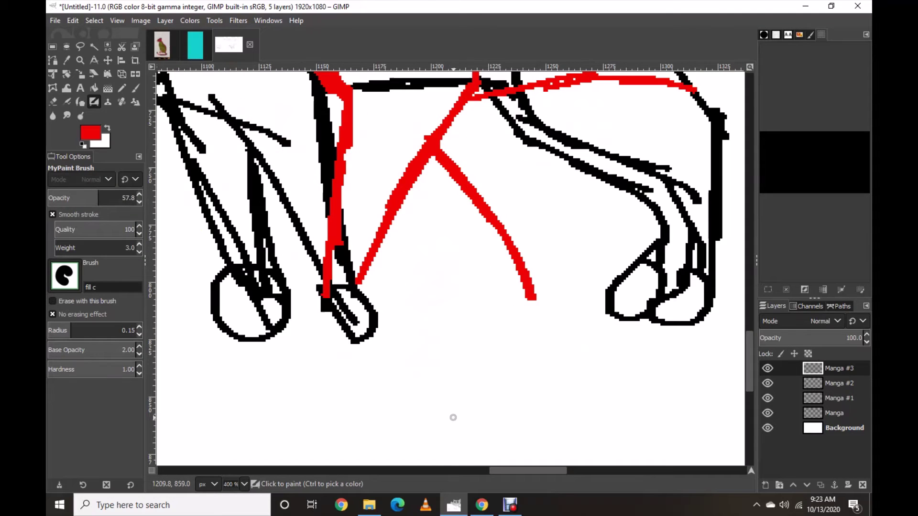
mouse_move(354, 284)
left_mouse_down()
mouse_move(319, 291)
mouse_move(331, 292)
left_mouse_up()
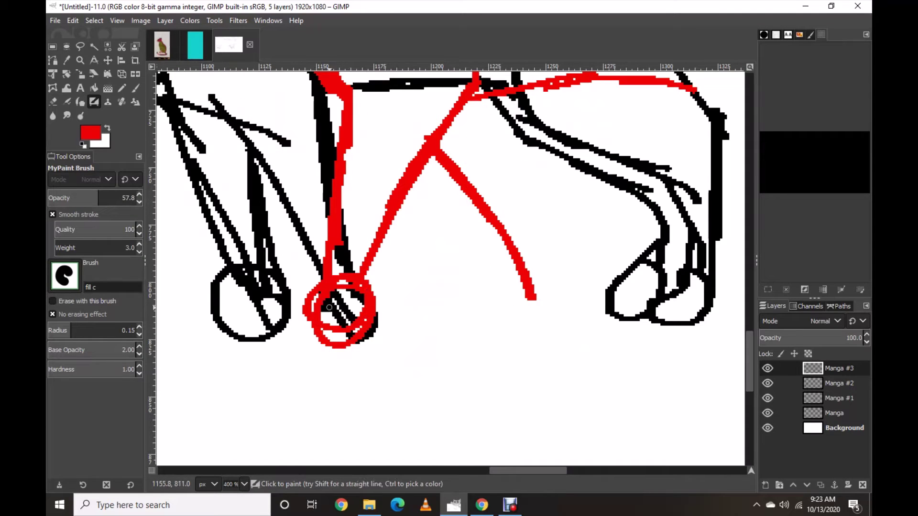
scroll(530, 278, "down", 3)
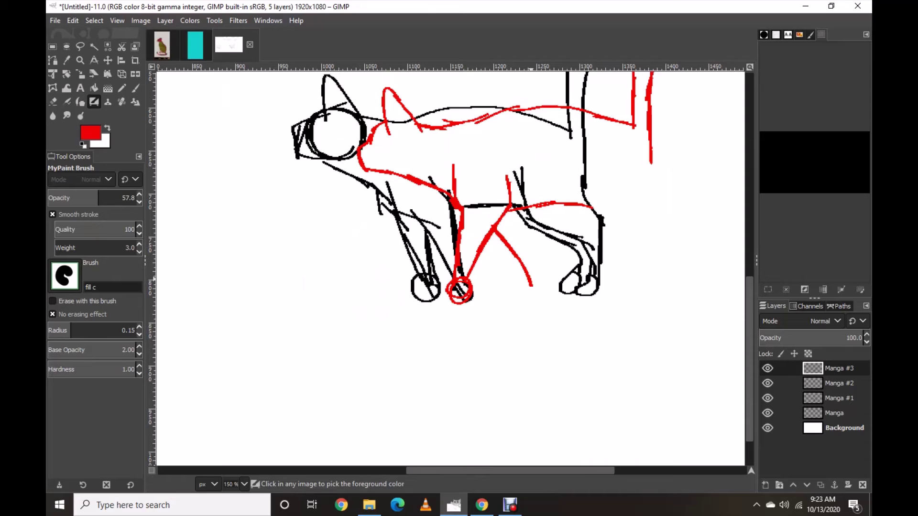
Move the red cat layer back over the black guide cat so the back and tail lines match.
scroll(531, 279, "right", 1)
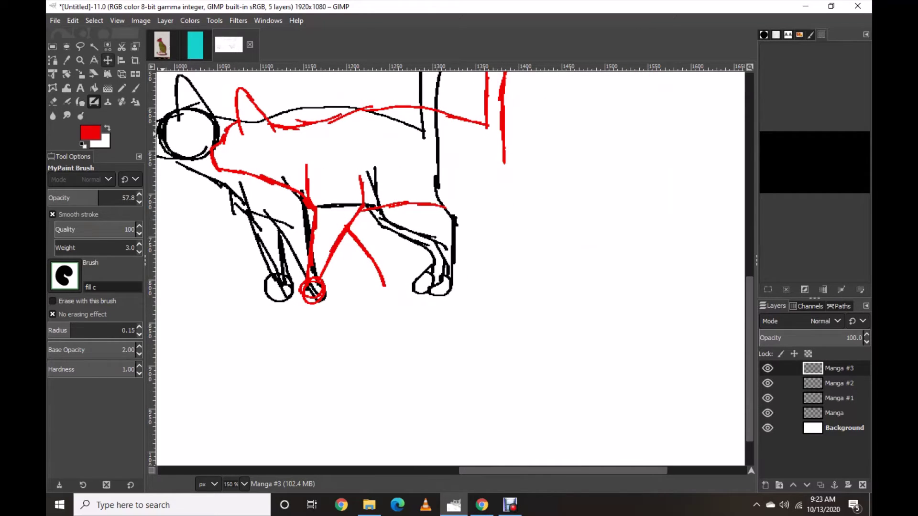
left_click(108, 60)
mouse_move(409, 187)
left_mouse_down()
mouse_move(333, 186)
mouse_move(346, 184)
left_mouse_up()
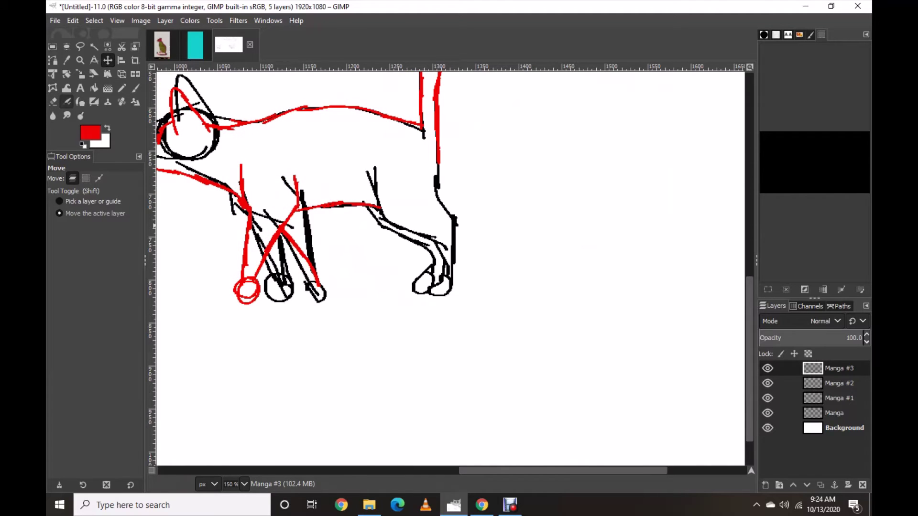
Draw the second front leg's rounded paw in red and its rear edge up to the belly line with the MyPaint brush.
left_click(95, 101)
scroll(305, 249, "up", 1)
scroll(304, 250, "up", 2)
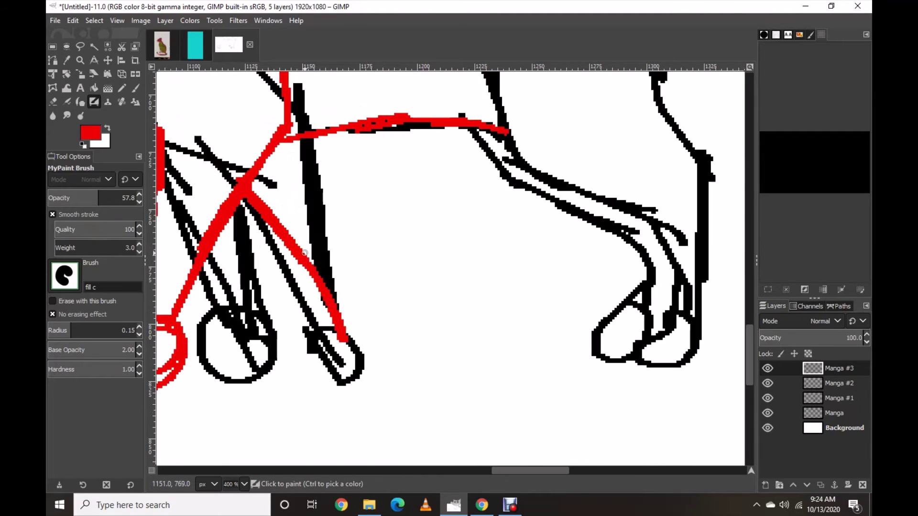
mouse_move(321, 329)
left_mouse_down()
mouse_move(338, 376)
mouse_move(353, 379)
mouse_move(330, 376)
mouse_move(346, 332)
mouse_move(374, 355)
mouse_move(361, 325)
mouse_move(356, 198)
mouse_move(367, 250)
mouse_move(341, 146)
left_mouse_up()
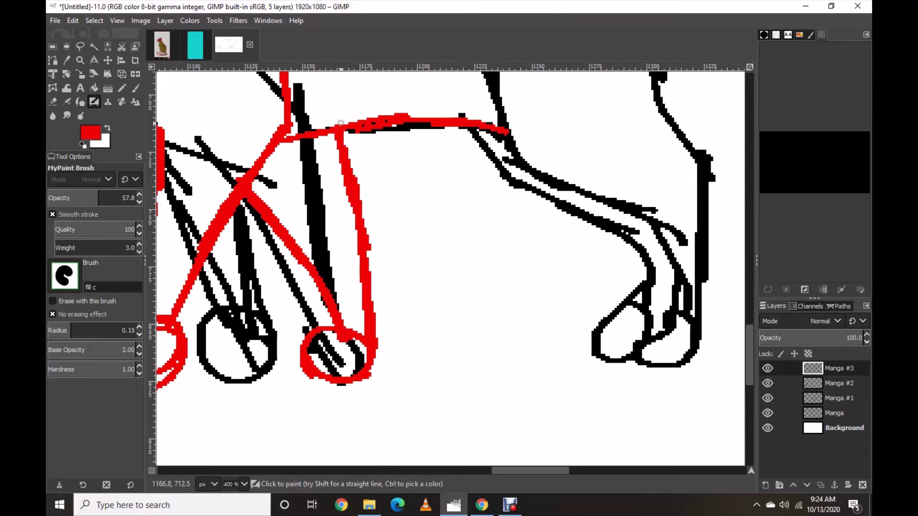
scroll(341, 123, "down", 4)
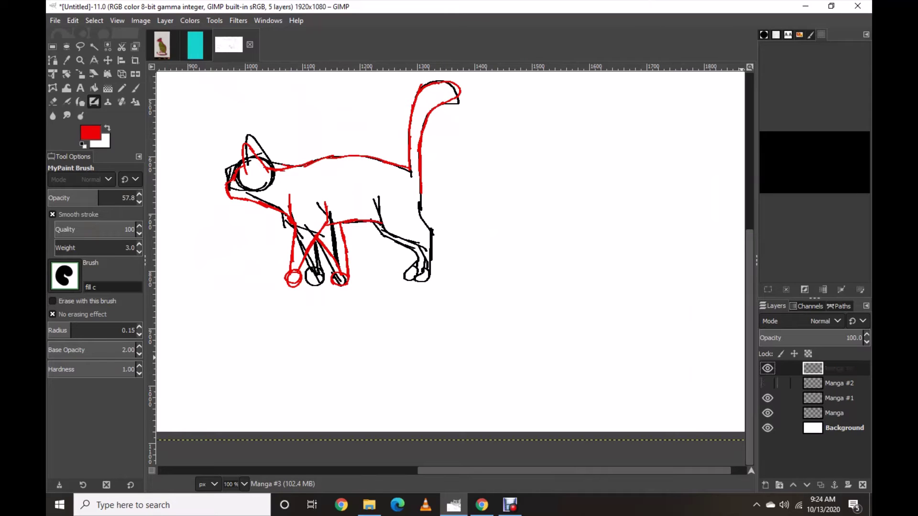
Toggle the visibility of Manga #2 and Manga #1 to check the red outline without the black guide cat.
left_click(767, 383)
left_click(768, 398)
left_click(768, 398)
left_click(767, 398)
left_click(768, 398)
left_click(768, 398)
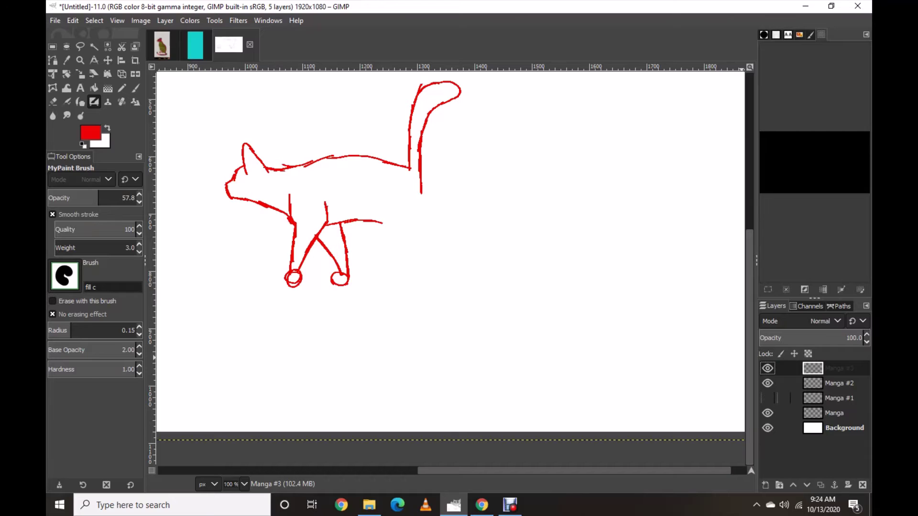
left_click(768, 398)
Draw both hind legs in red with rounded paws, one stepping forward and one stretched back and joined to the tail line.
scroll(367, 208, "up", 3)
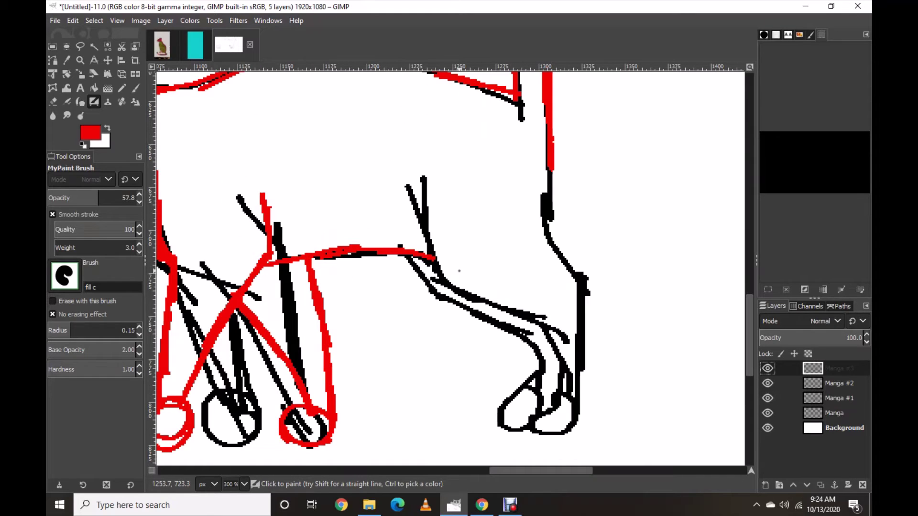
scroll(396, 317, "down", 3)
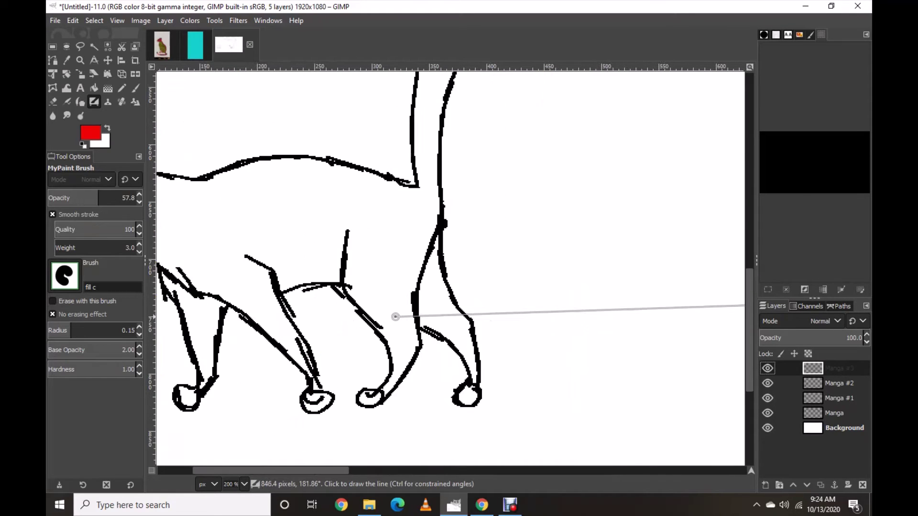
scroll(395, 316, "up", 1)
scroll(396, 317, "right", 3)
scroll(520, 356, "up", 1)
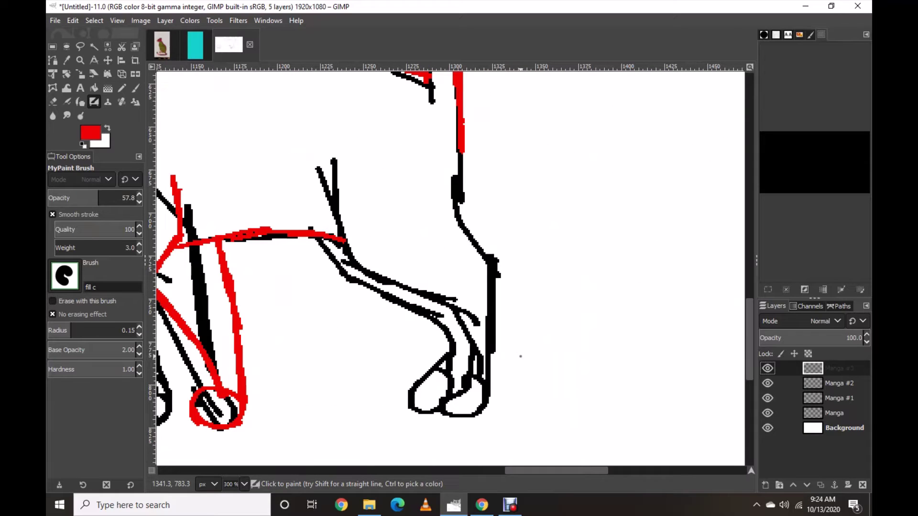
left_click_drag(349, 235, 369, 245)
mouse_move(338, 184)
left_mouse_down()
mouse_move(442, 289)
mouse_move(507, 308)
left_mouse_up()
left_click_drag(446, 290, 545, 358)
mouse_move(484, 303)
left_mouse_down()
mouse_move(548, 364)
mouse_move(534, 400)
mouse_move(571, 389)
mouse_move(549, 295)
mouse_move(522, 258)
mouse_move(457, 108)
left_mouse_up()
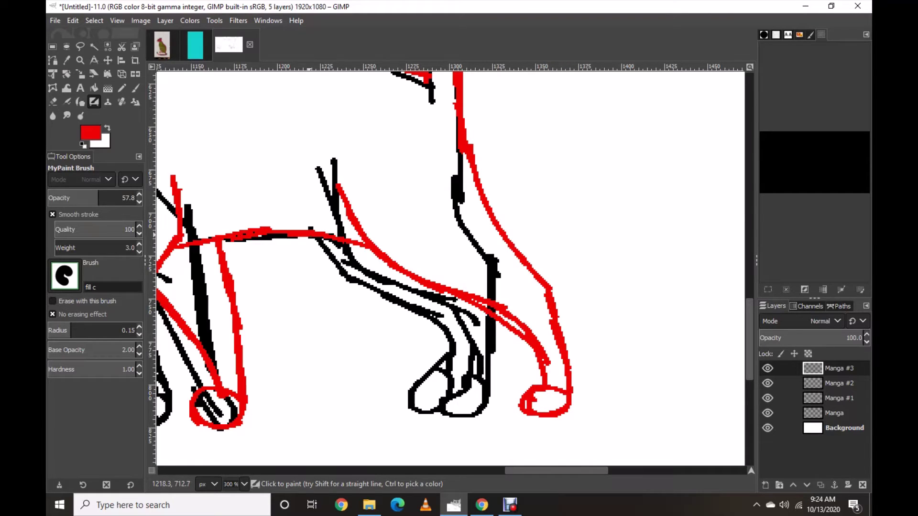
mouse_move(307, 238)
left_mouse_down()
mouse_move(352, 324)
mouse_move(313, 396)
mouse_move(327, 383)
mouse_move(337, 407)
mouse_move(396, 330)
mouse_move(387, 268)
left_mouse_up()
scroll(400, 273, "down", 6)
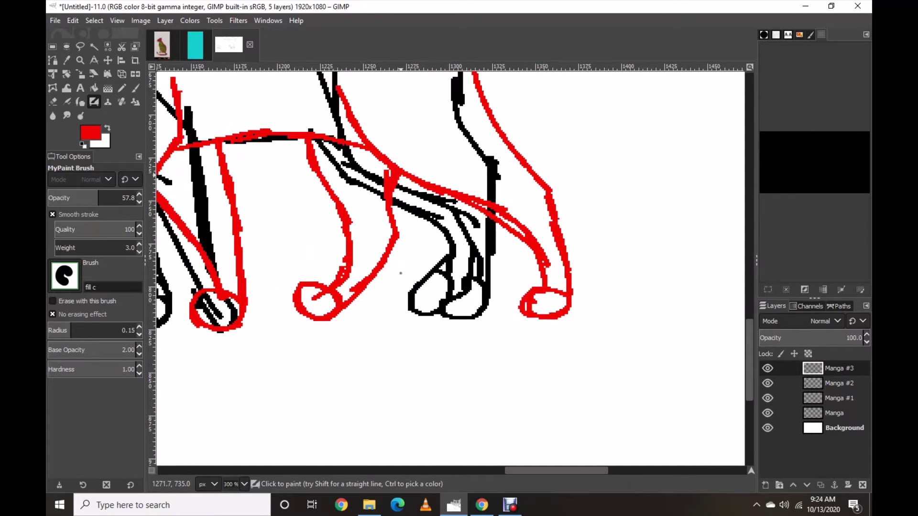
Move the finished red cat layer into the gap between the two black cats.
scroll(400, 273, "up", 2)
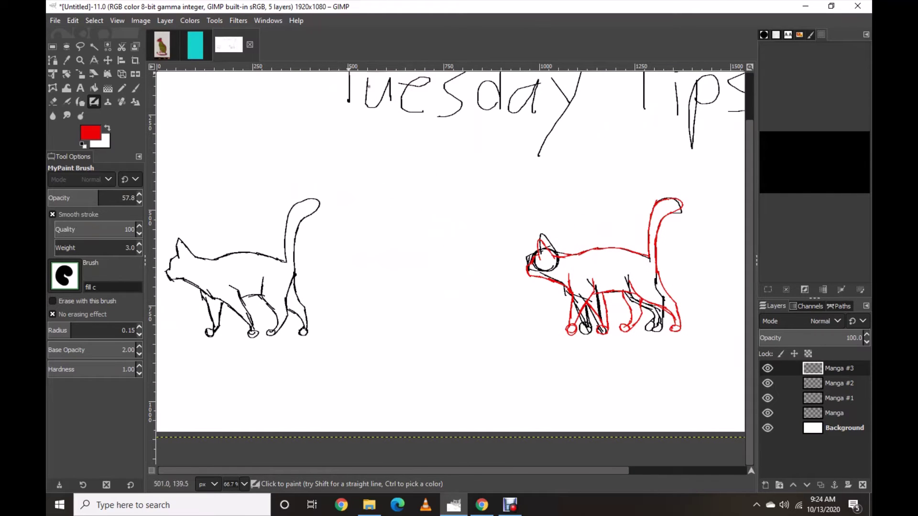
left_click(107, 61)
left_click_drag(541, 251, 347, 232)
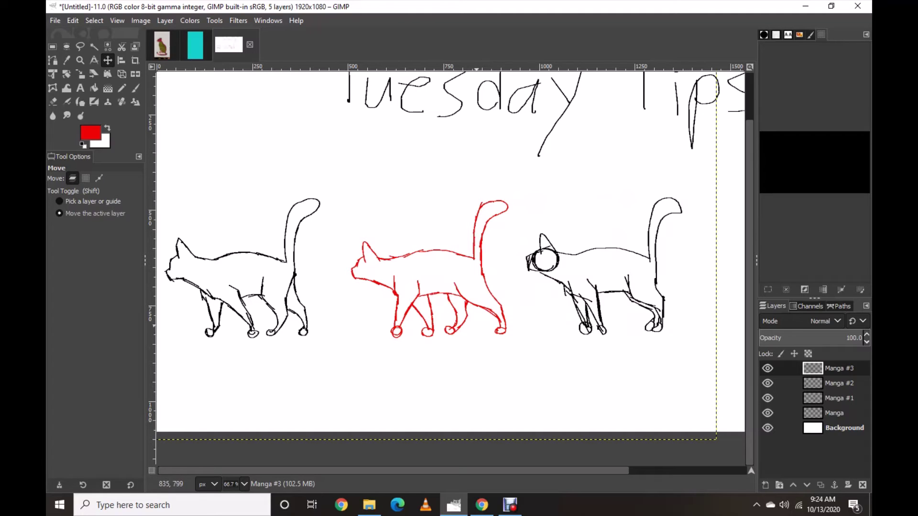
Reset the colours to default and recolour the red cat's outline black with Bucket Fill.
left_click(95, 88)
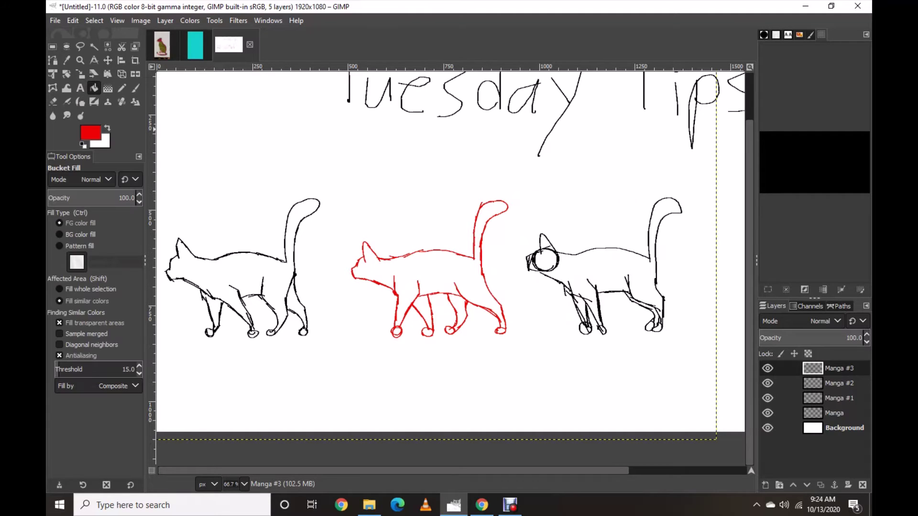
key("d")
scroll(441, 248, "up", 5)
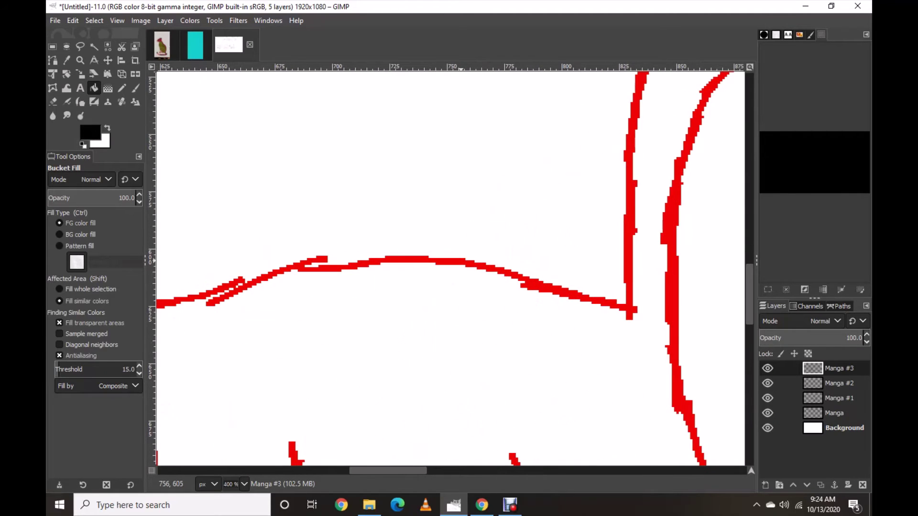
left_click(460, 261)
scroll(461, 263, "down", 4)
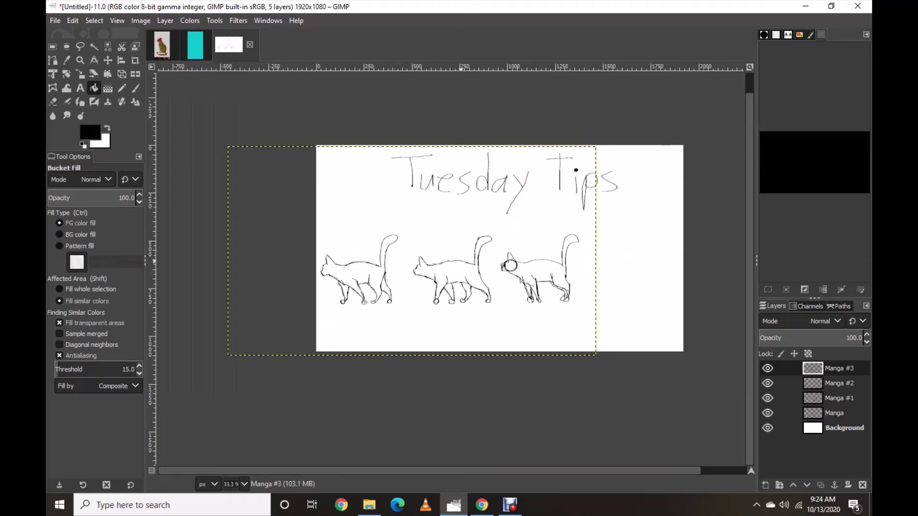
scroll(348, 268, "up", 1)
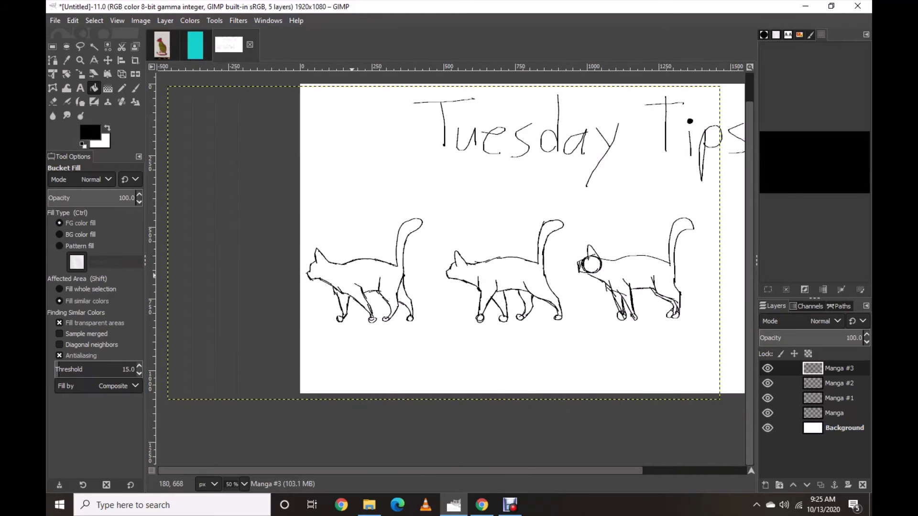
key("plus")
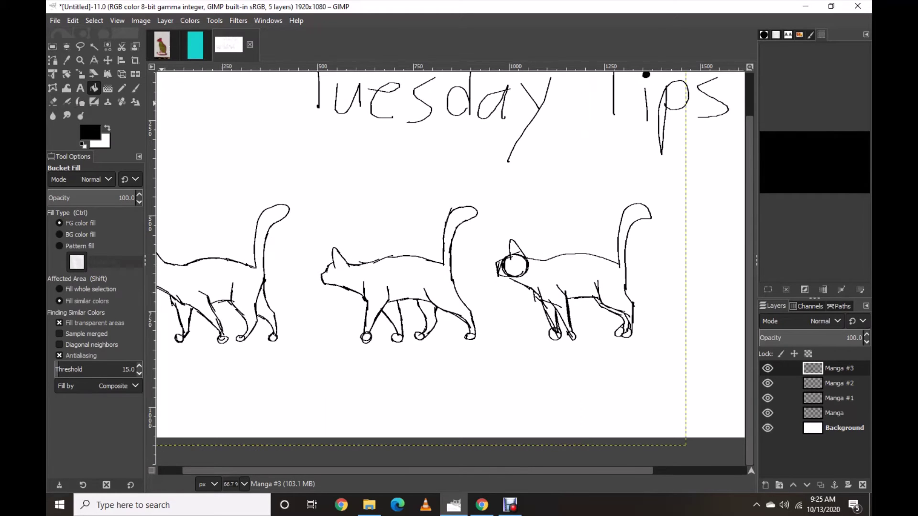
Lay the middle cat over the guide cat to compare the poses, and return it to the gap between the other two.
left_click(94, 101)
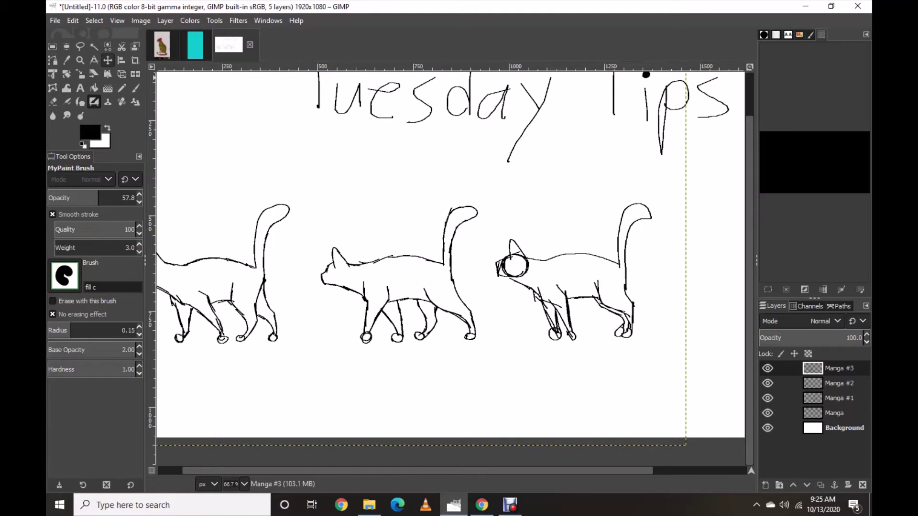
left_click(108, 60)
left_click_drag(317, 237, 496, 228)
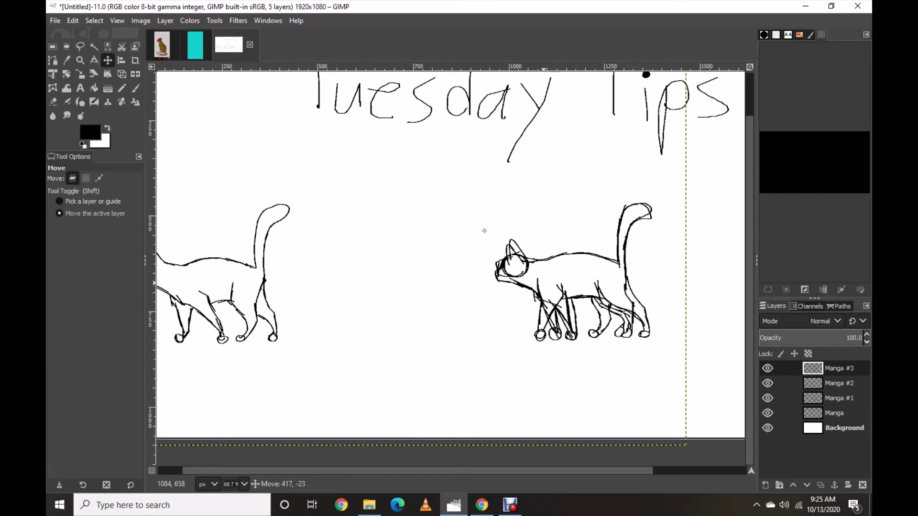
key("ctrl+z")
left_click_drag(385, 285, 383, 284)
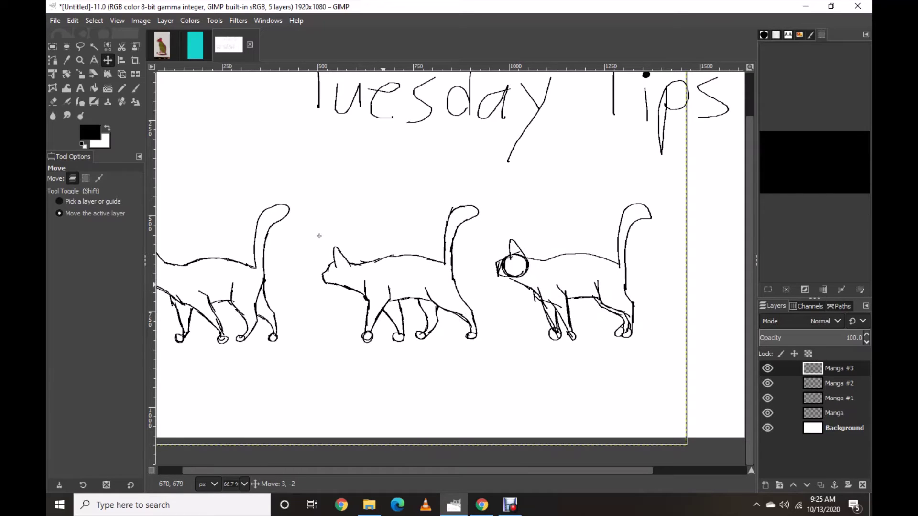
left_click_drag(319, 236, 318, 235)
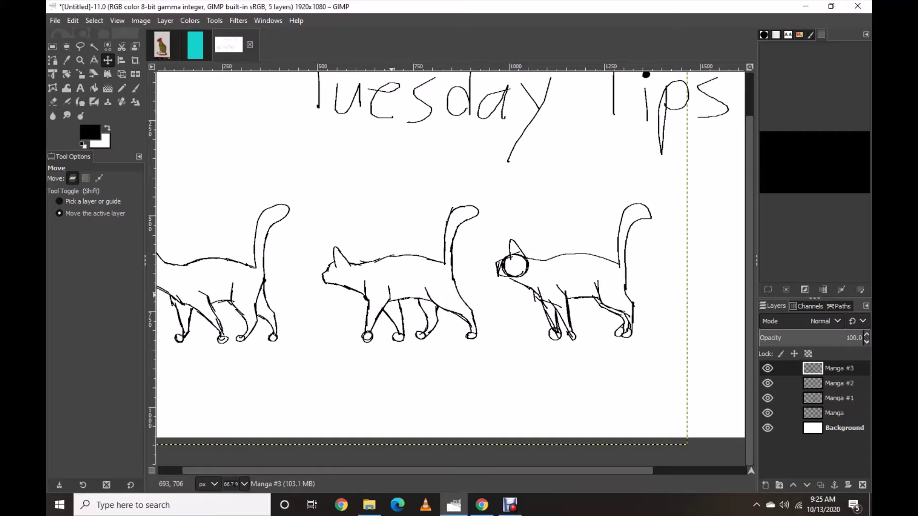
Set the Move tool to act on layers instead of paths.
scroll(391, 294, "down", 2)
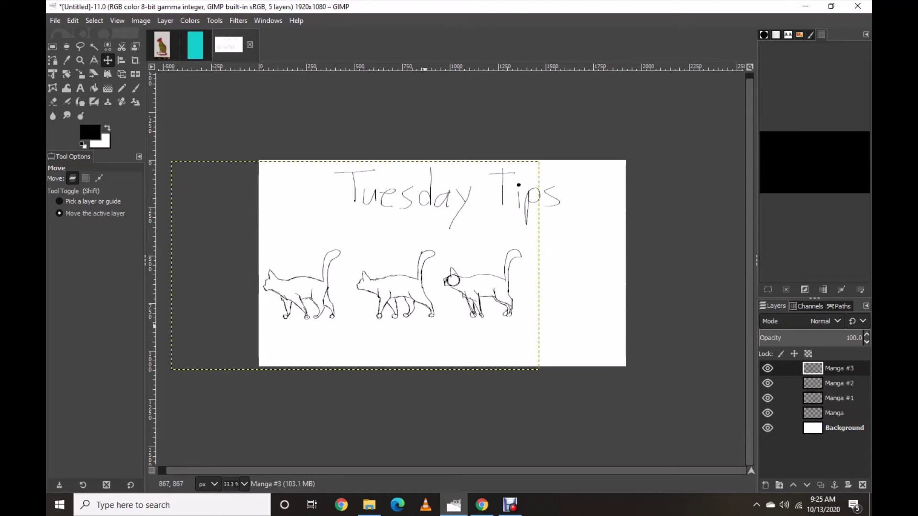
scroll(424, 326, "left", 1)
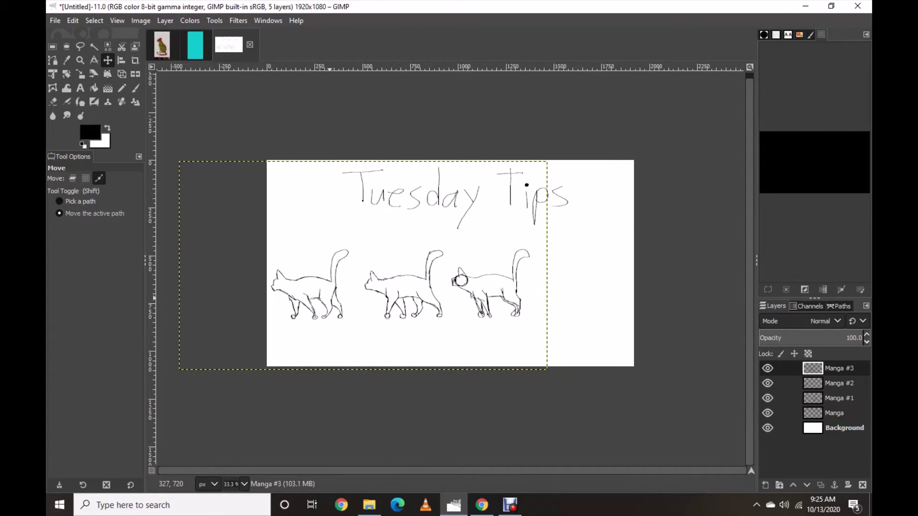
scroll(329, 298, "up", 1)
left_click(73, 178)
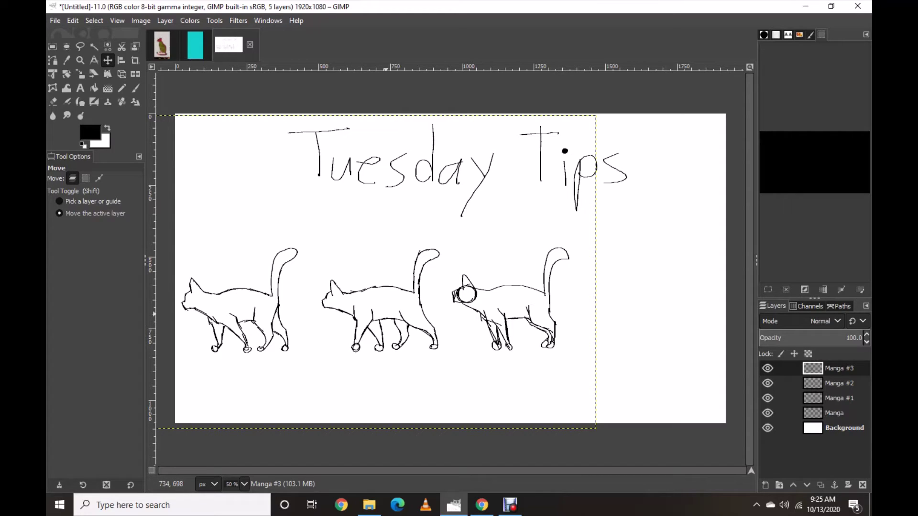
scroll(384, 311, "up", 2)
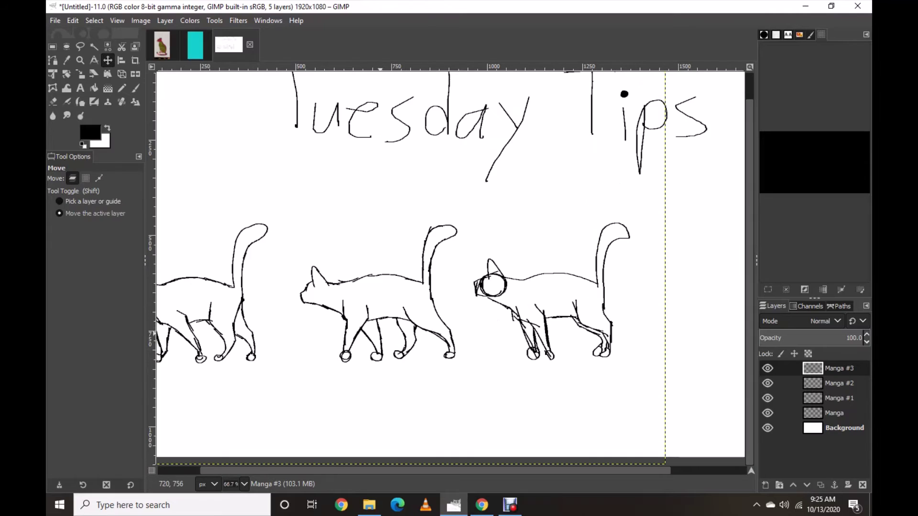
Add a new layer above the existing cat layers for the next walking pose.
scroll(384, 311, "right", 3)
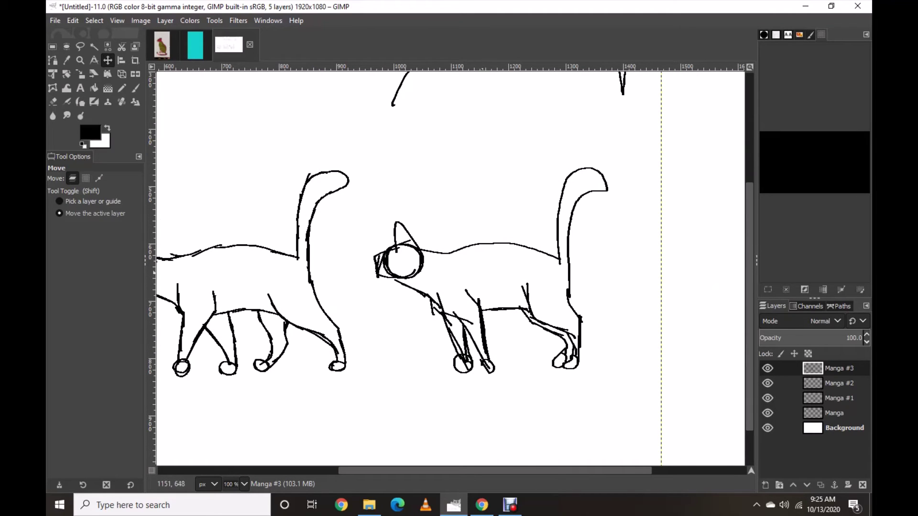
left_click(165, 20)
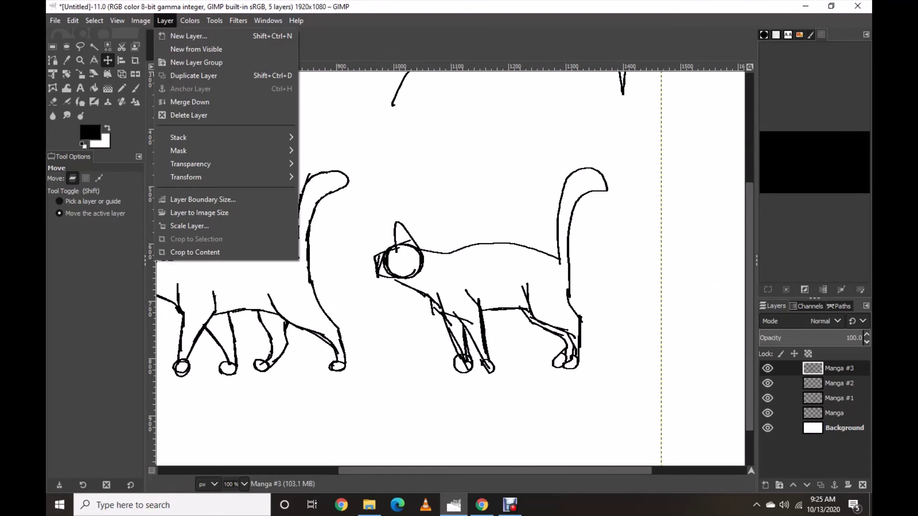
left_click(190, 36)
left_click(539, 399)
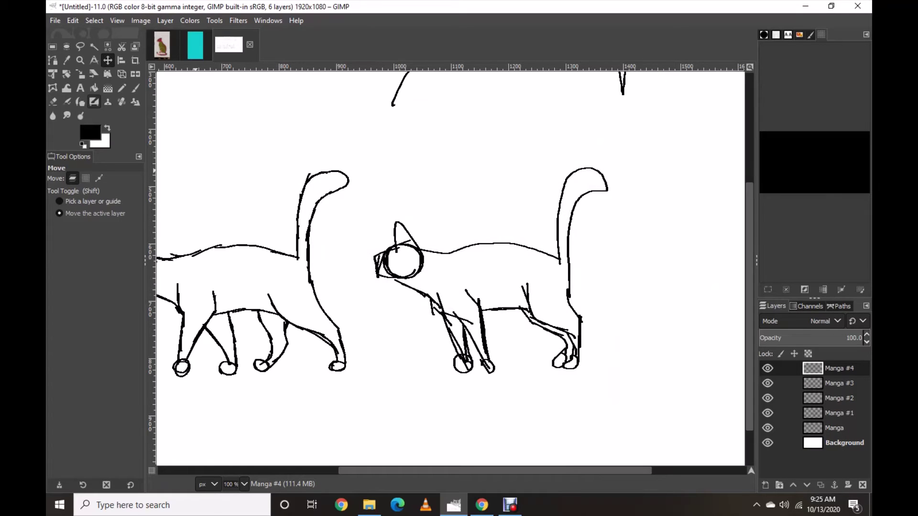
Choose the MyPaint Brush and set the foreground colour to red.
left_click(95, 101)
left_click(90, 132)
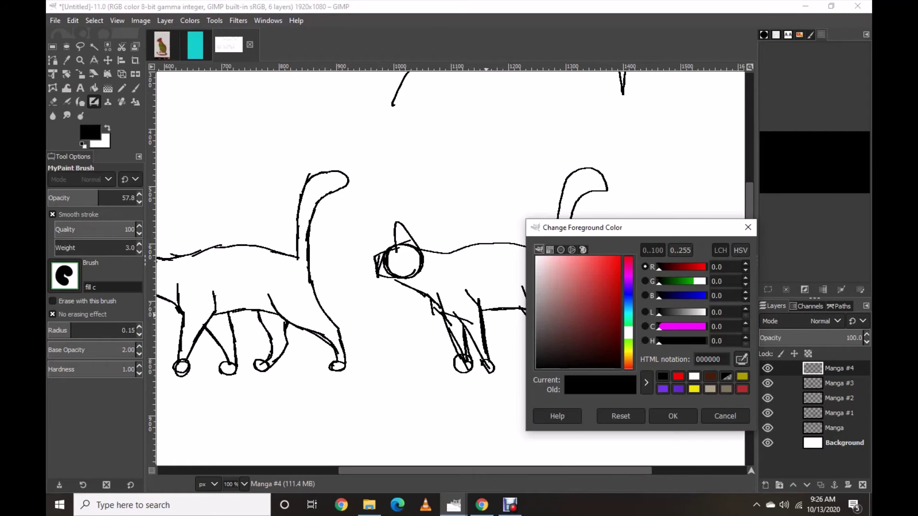
left_click(677, 376)
left_click(672, 416)
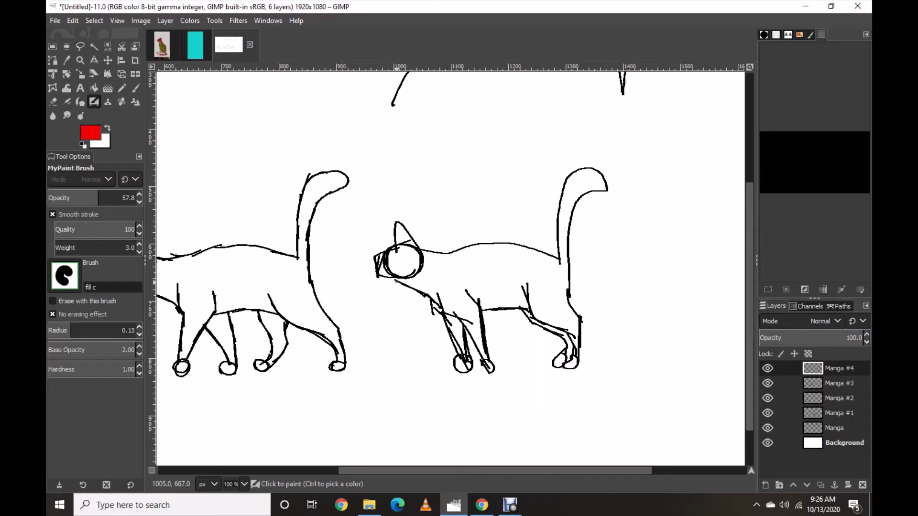
Examine the leg positions of the finished cats and the guide cat to plan the next pose.
scroll(394, 280, "left", 5)
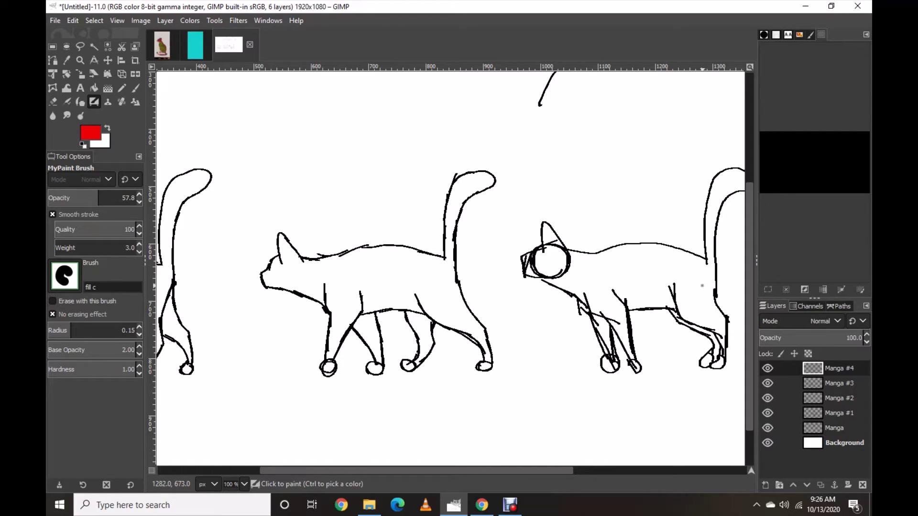
scroll(701, 285, "down", 3)
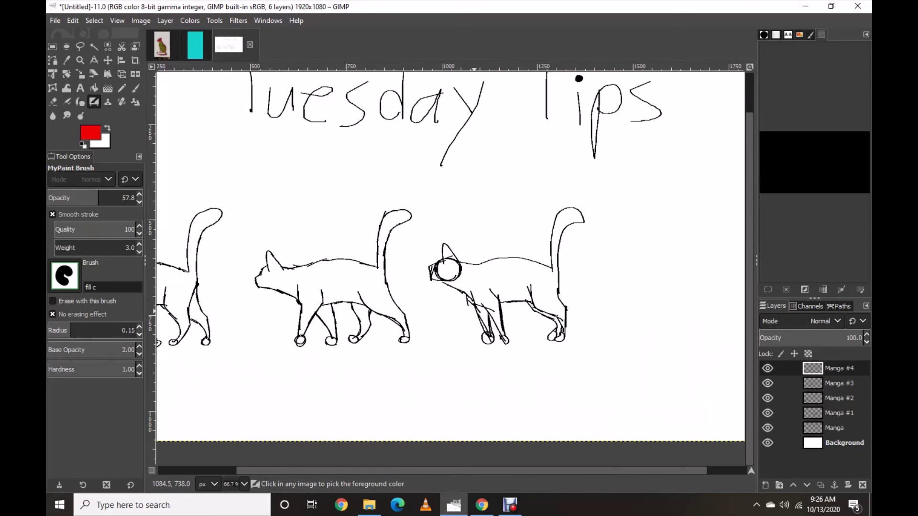
scroll(573, 354, "up", 2)
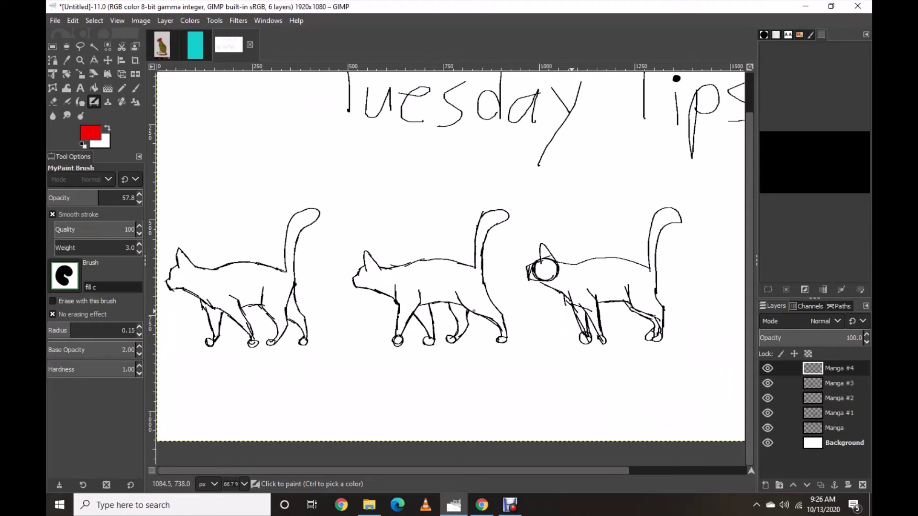
scroll(199, 176, "right", 4)
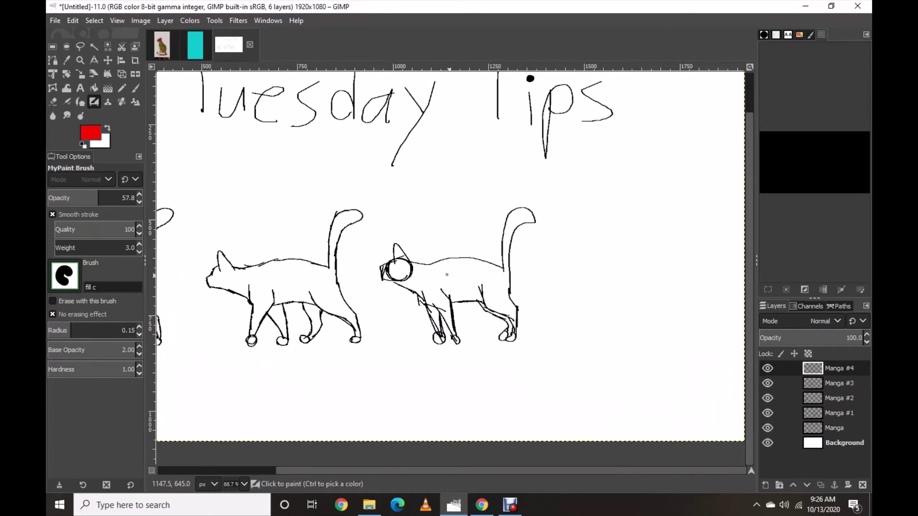
scroll(446, 274, "up", 3)
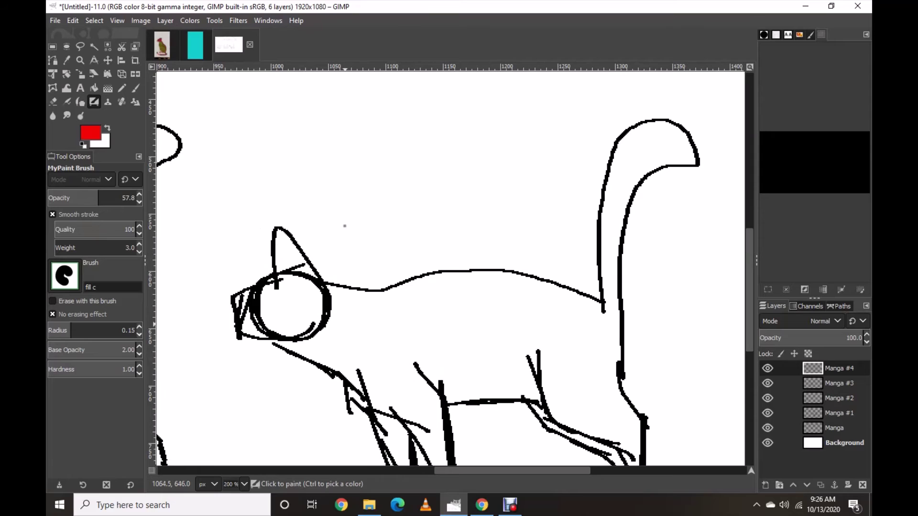
scroll(348, 256, "down", 2)
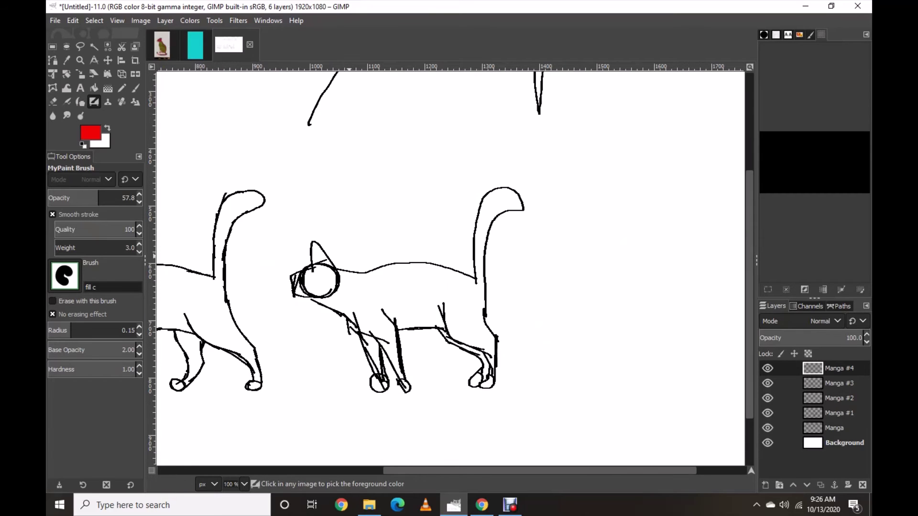
scroll(349, 257, "left", 5)
scroll(544, 318, "right", 3)
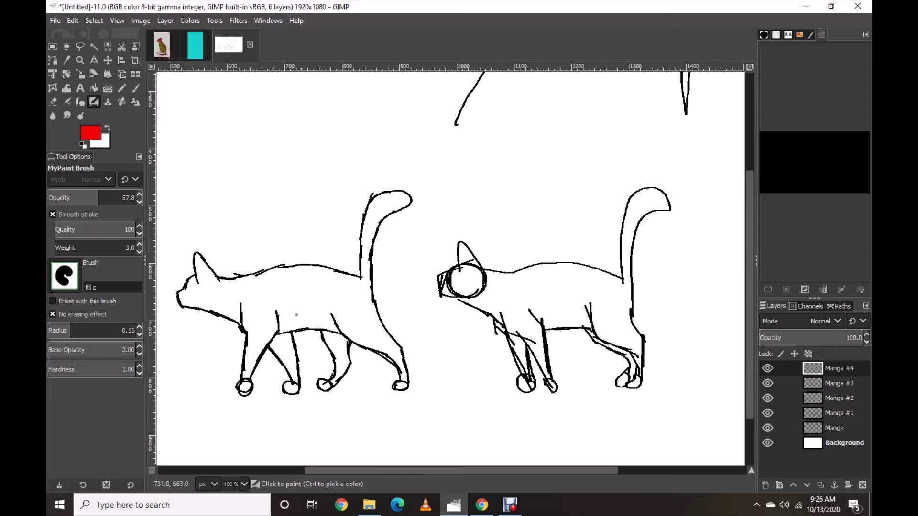
Trace the guide cat's back line in red from behind the head to the base of the tail.
scroll(621, 306, "up", 1)
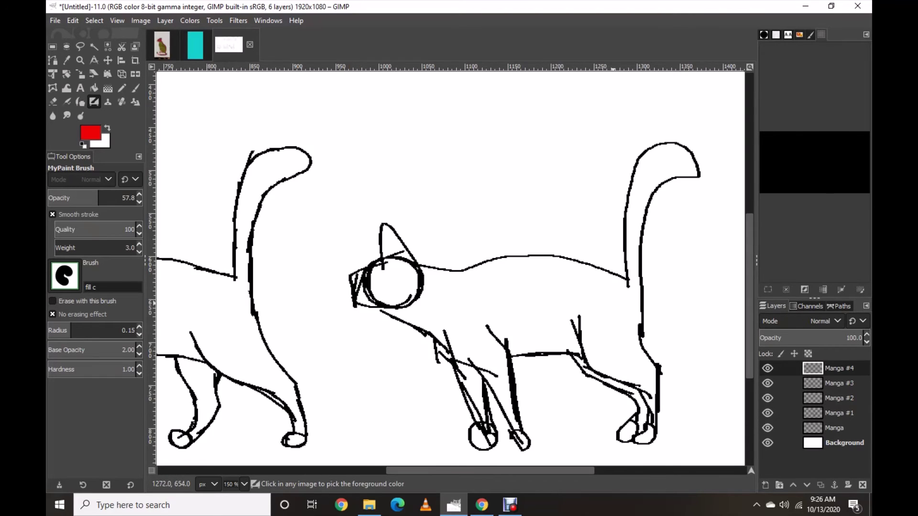
scroll(618, 303, "up", 2)
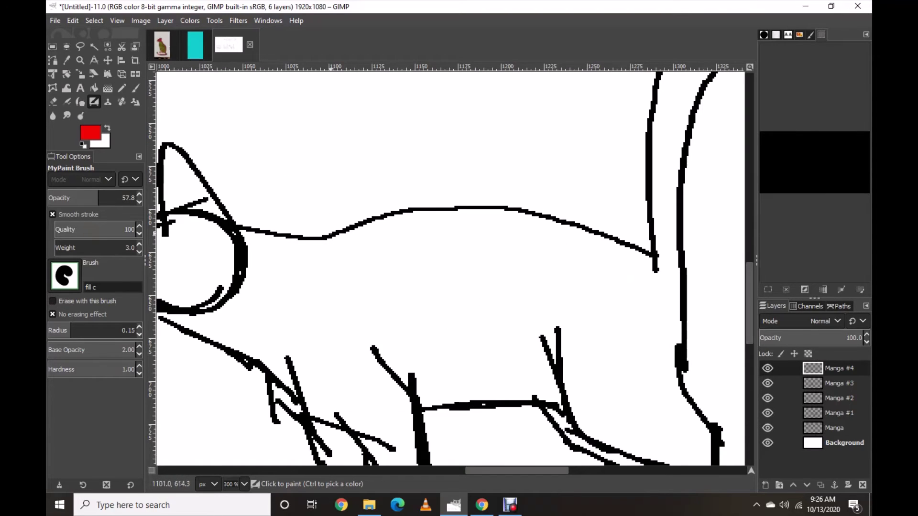
mouse_move(318, 238)
left_mouse_down()
mouse_move(444, 205)
mouse_move(516, 207)
mouse_move(605, 228)
left_mouse_up()
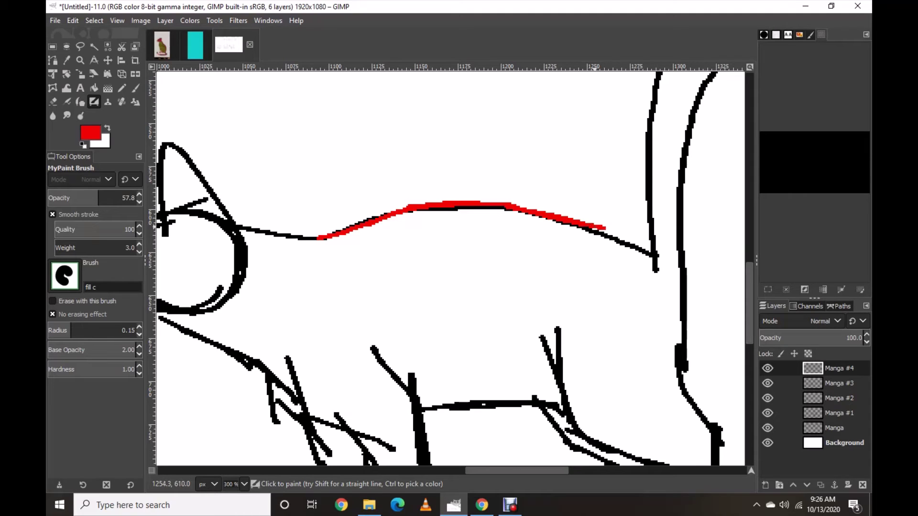
left_click_drag(605, 228, 649, 239)
left_click_drag(323, 237, 235, 225)
Lay the red back line over the middle cat to compare it, return it to the guide cat and resume the MyPaint Brush.
scroll(282, 240, "down", 3)
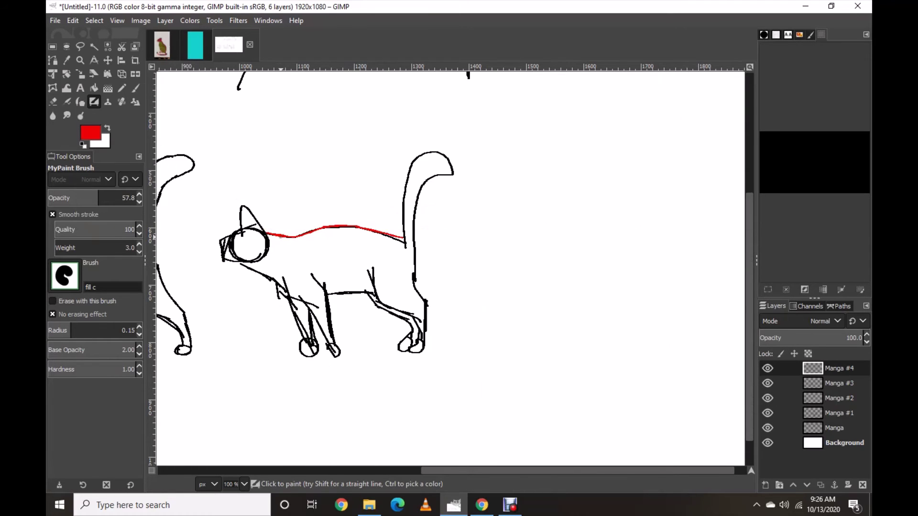
scroll(428, 300, "left", 5)
scroll(509, 291, "up", 4)
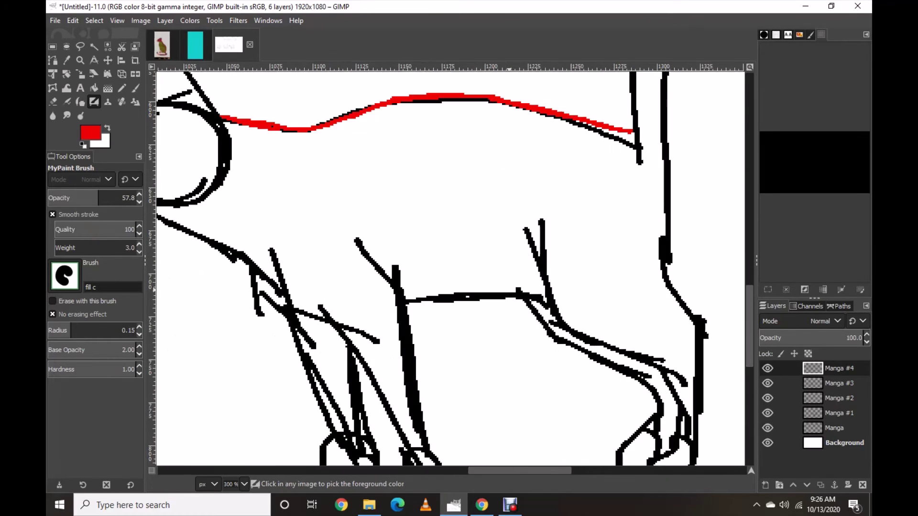
scroll(392, 303, "down", 4)
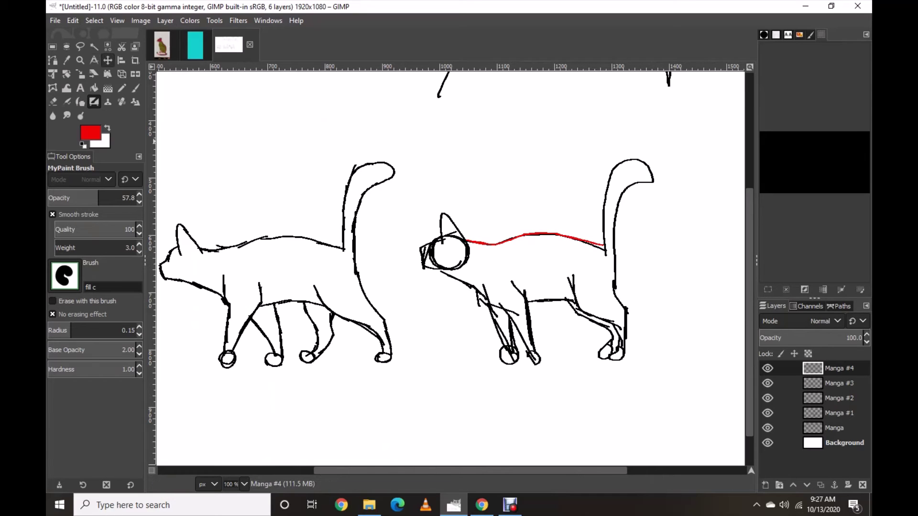
left_click(108, 60)
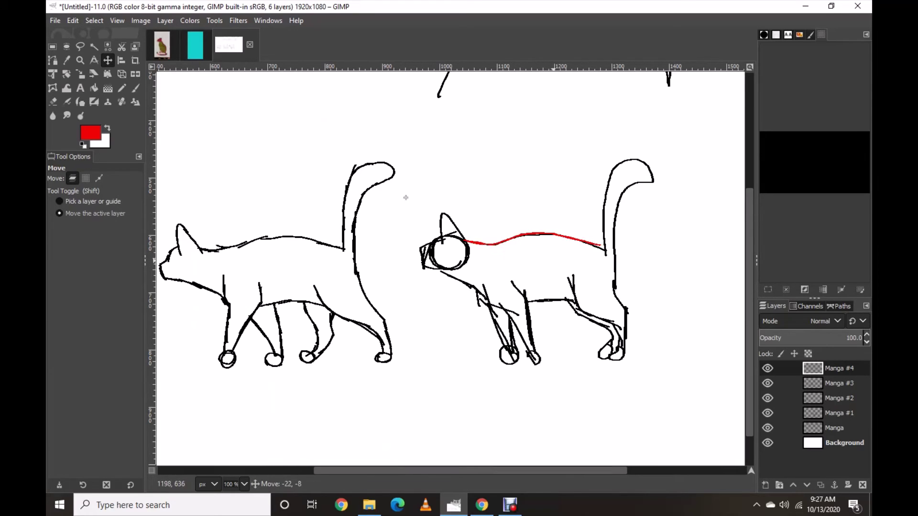
left_click_drag(565, 258, 308, 265)
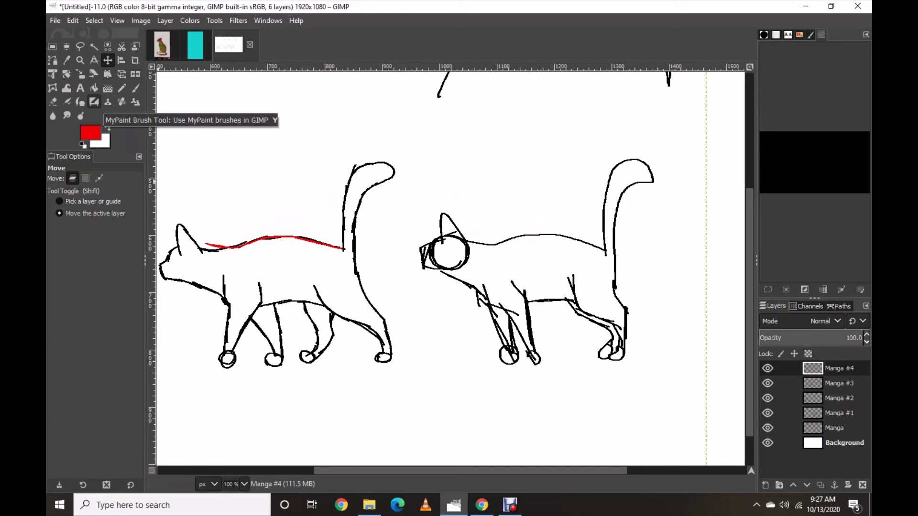
left_click_drag(219, 211, 480, 209)
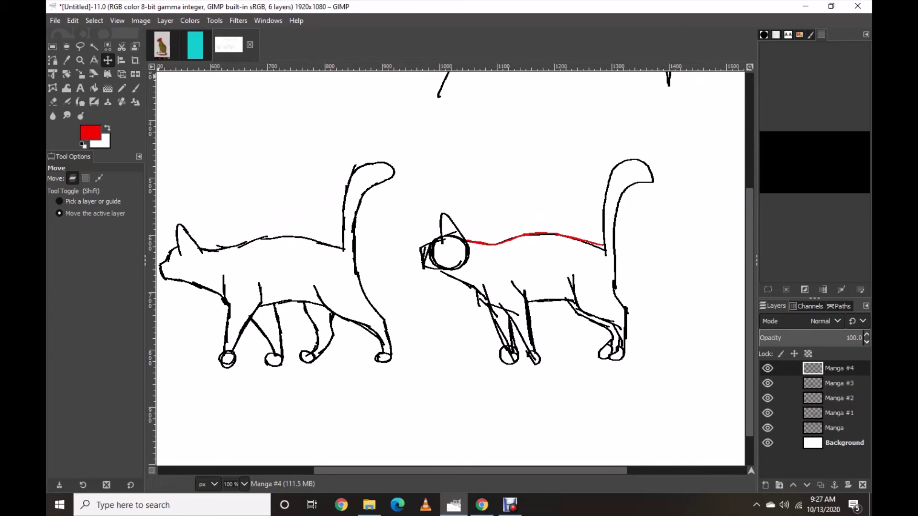
left_click(94, 102)
scroll(544, 303, "up", 3)
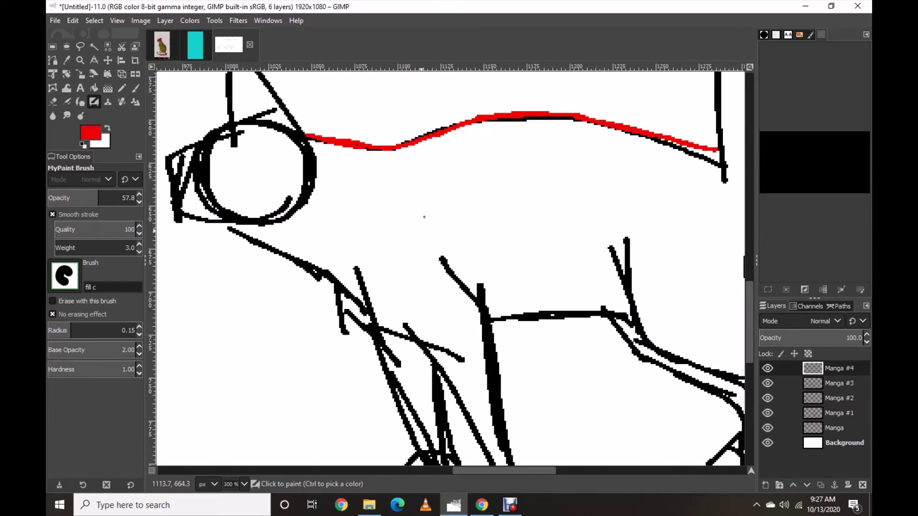
left_click_drag(356, 266, 386, 327)
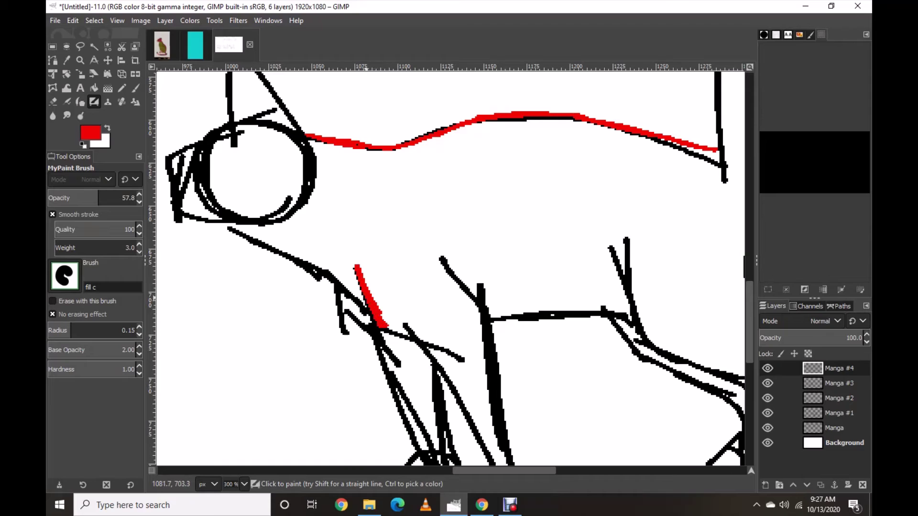
key("ctrl+z")
key("ctrl+z")
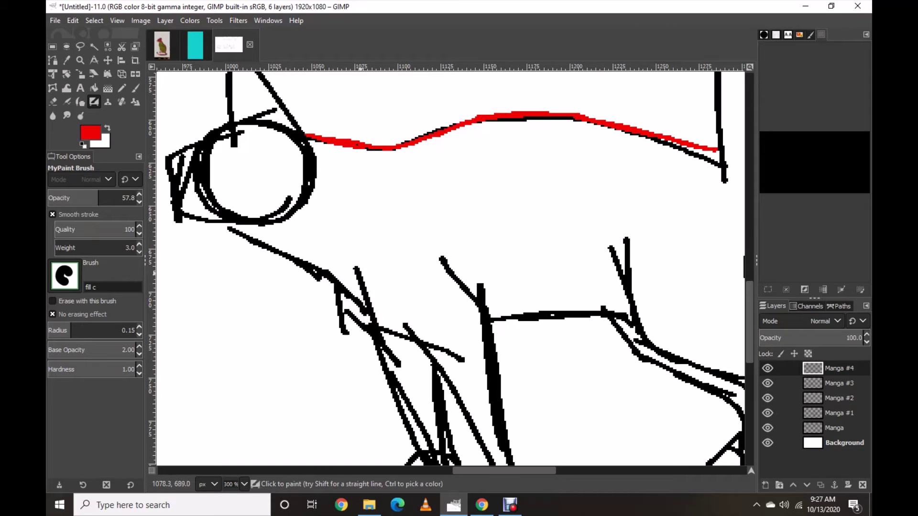
Trace the guide cat's neck and chest, the upper front leg and the belly line in red.
left_click_drag(355, 267, 353, 333)
left_click_drag(336, 281, 349, 317)
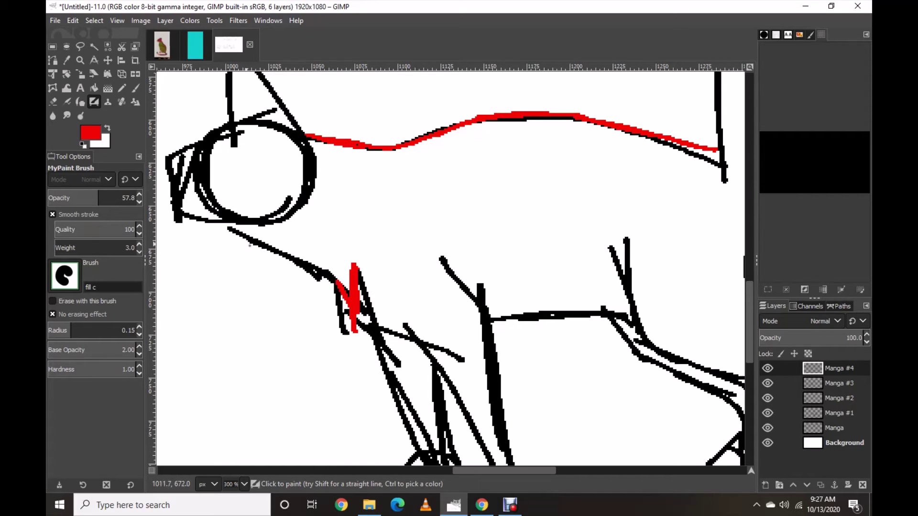
mouse_move(240, 236)
left_mouse_down()
mouse_move(299, 257)
mouse_move(347, 289)
left_mouse_up()
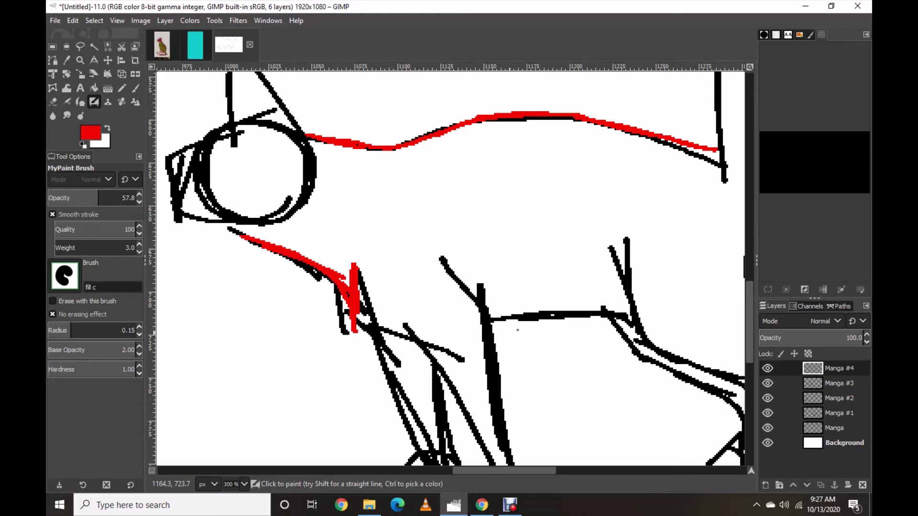
left_click_drag(492, 318, 626, 315)
Draw the start of the hind leg in red, joining the rear end of the belly line to the thigh.
scroll(621, 318, "down", 3)
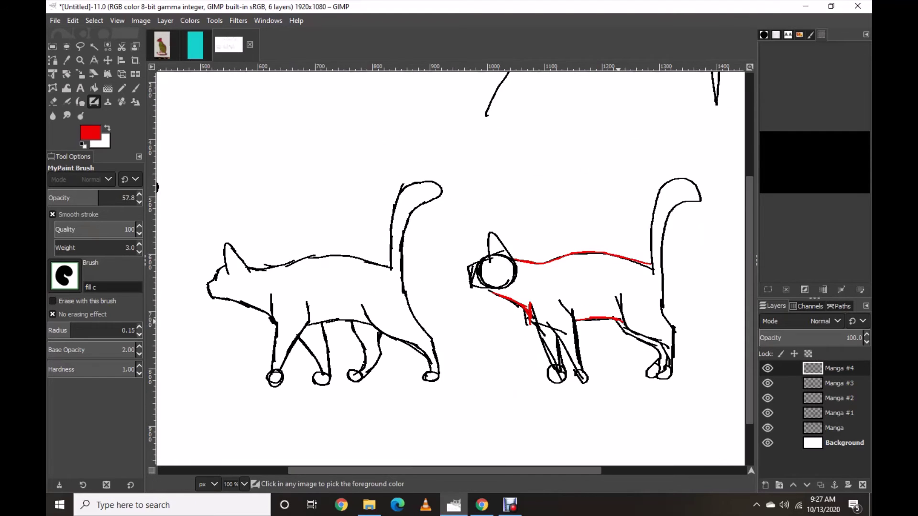
scroll(617, 318, "right", 5)
scroll(617, 317, "up", 1)
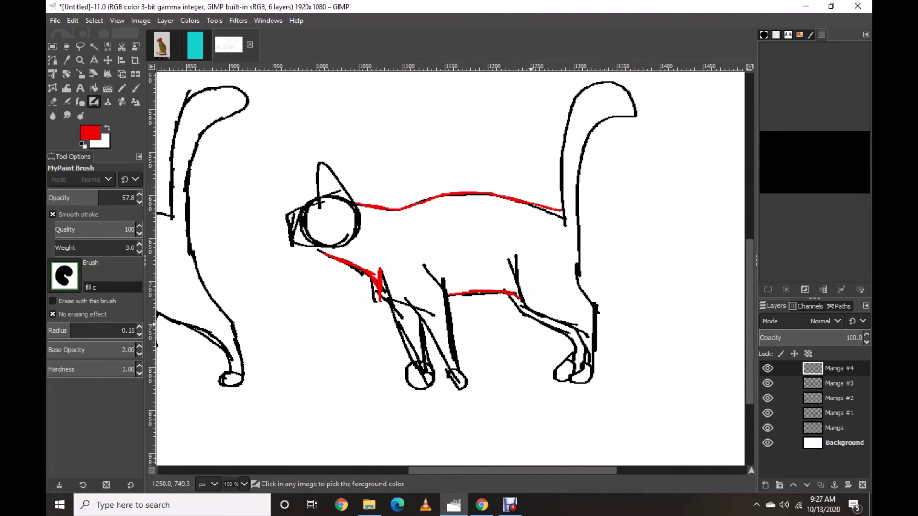
scroll(562, 330, "up", 1)
scroll(562, 330, "down", 1)
scroll(561, 330, "up", 1)
scroll(562, 329, "up", 1)
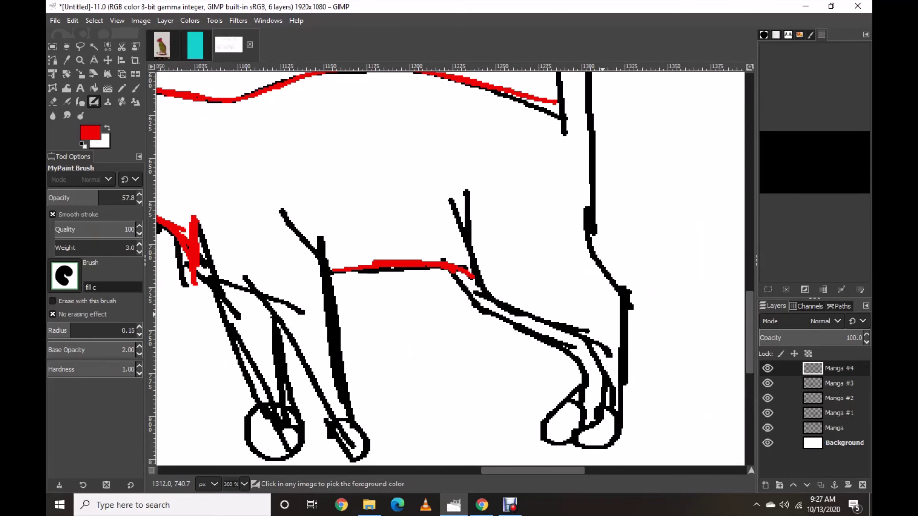
left_click_drag(454, 265, 491, 280)
left_click_drag(460, 229, 492, 280)
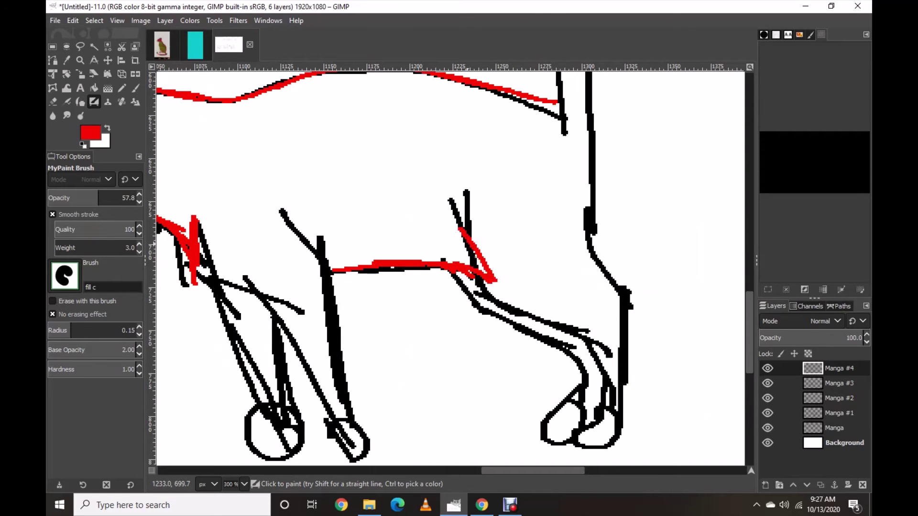
left_click_drag(466, 245, 522, 301)
scroll(542, 261, "down", 3)
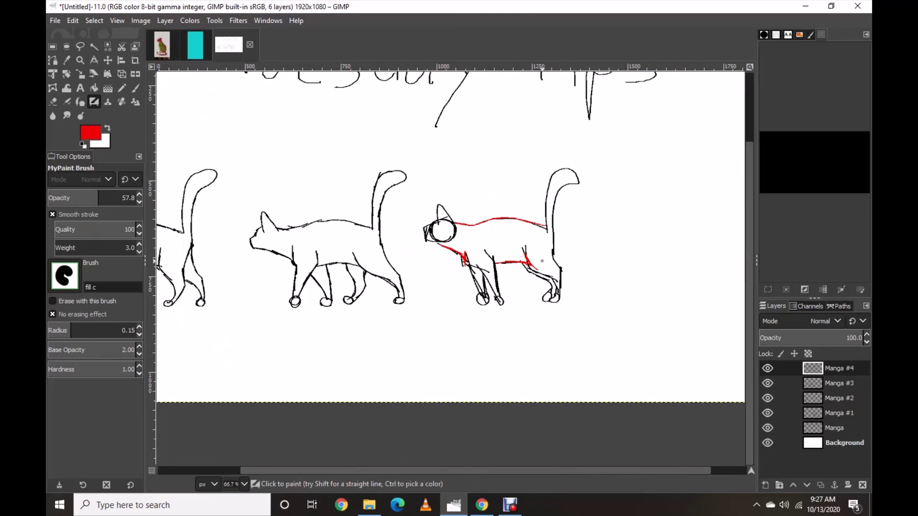
scroll(549, 267, "up", 3)
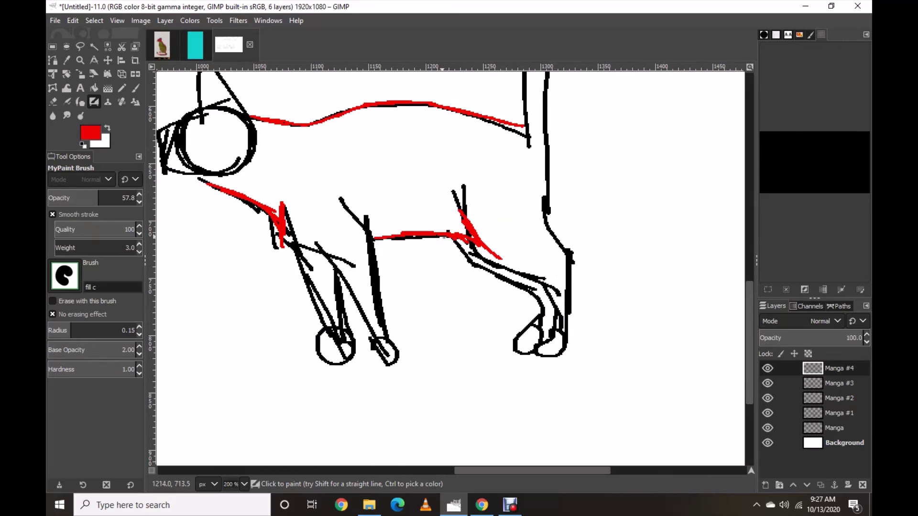
Trace both sides of the guide cat's tail in red with a rounded tip, joined to the back line.
scroll(457, 256, "down", 3)
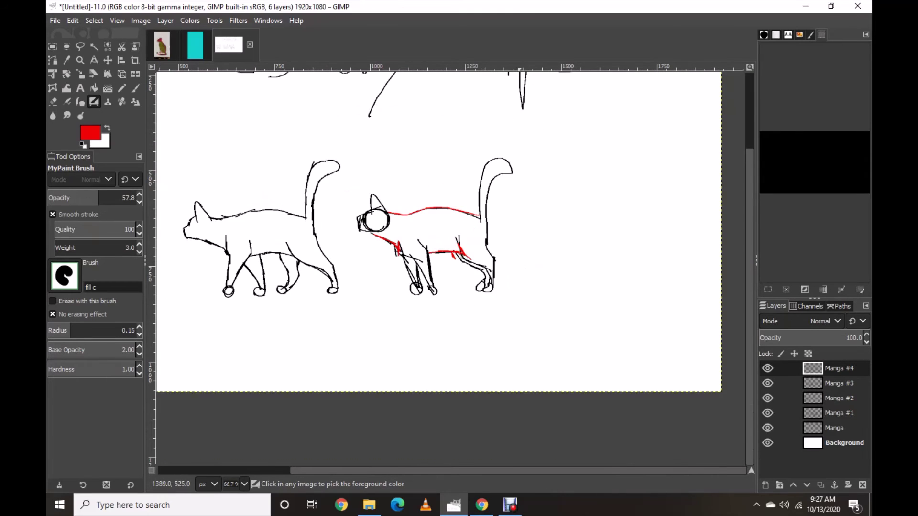
scroll(525, 178, "up", 4)
mouse_move(377, 423)
left_mouse_down()
mouse_move(379, 307)
mouse_move(434, 170)
mouse_move(497, 169)
mouse_move(523, 185)
mouse_move(517, 214)
mouse_move(436, 254)
mouse_move(411, 368)
mouse_move(415, 450)
left_mouse_up()
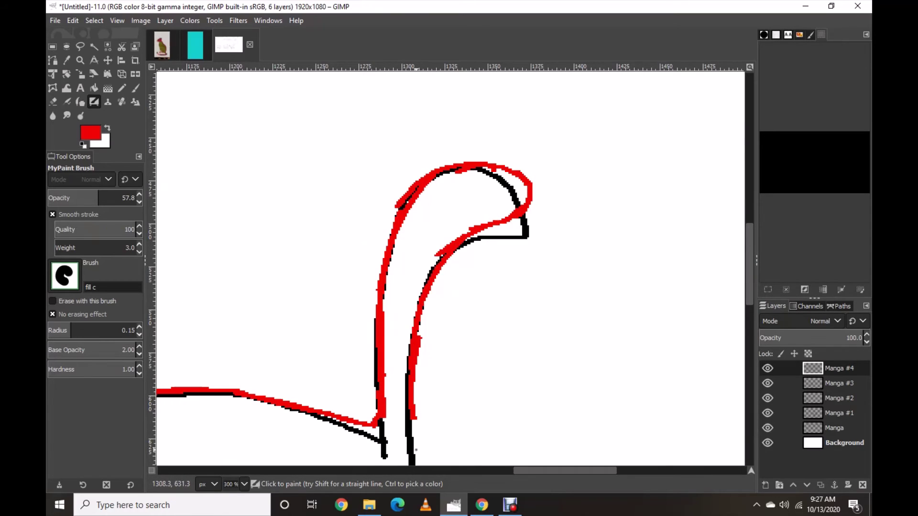
scroll(468, 352, "down", 2, "ctrl")
scroll(468, 352, "down", 2)
scroll(467, 352, "up", 1, "ctrl")
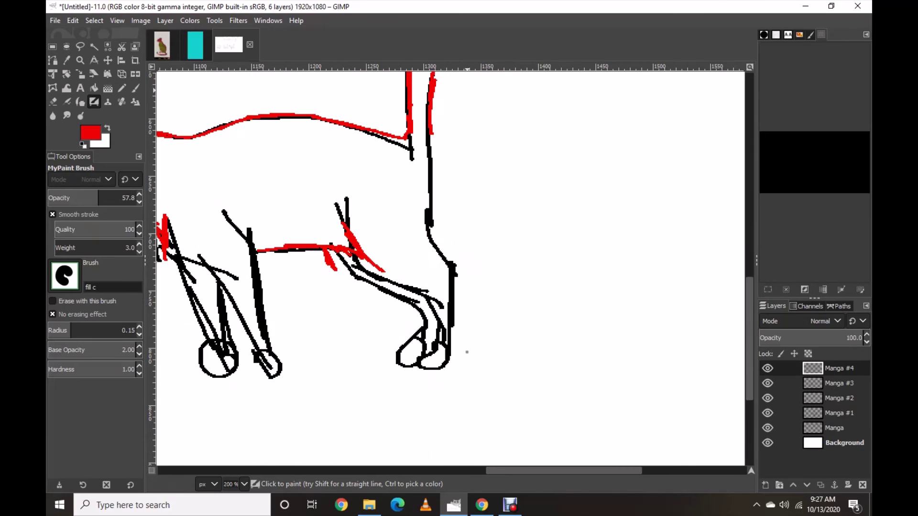
Extend the red rump line down below the guide cat's tail and lay the red drawing over the middle cat.
left_click_drag(423, 129, 433, 209)
scroll(432, 205, "down", 2, "ctrl")
scroll(432, 201, "down", 1, "ctrl")
scroll(334, 161, "left", 2)
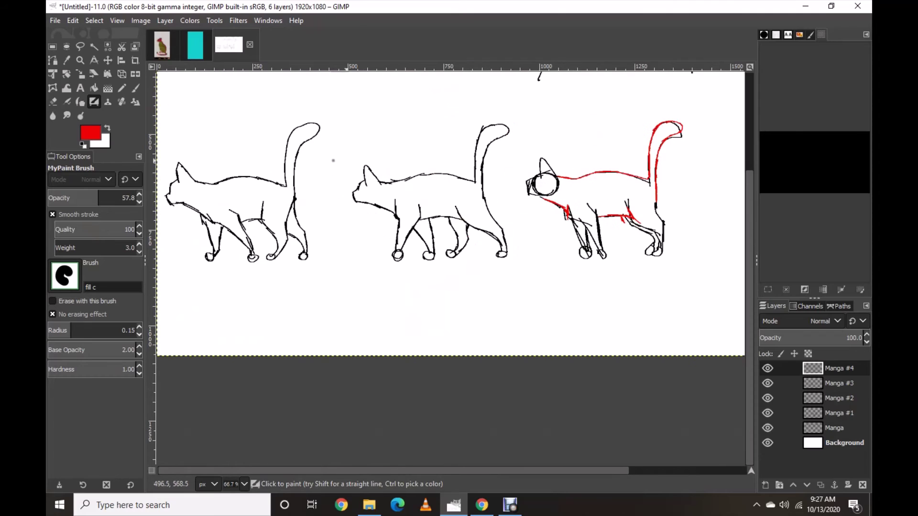
key("m")
mouse_move(524, 150)
left_mouse_down()
mouse_move(488, 136)
mouse_move(342, 130)
mouse_move(350, 150)
left_mouse_up()
left_click(99, 178)
scroll(494, 126, "up", 3, "ctrl")
left_click(72, 178)
scroll(450, 268, "down", 3)
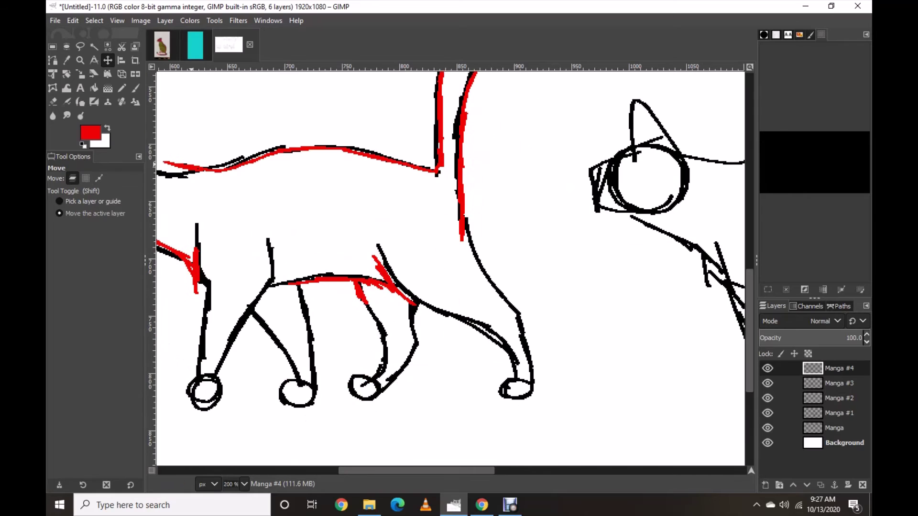
Draw the foremost front leg in red with the MyPaint Brush, stepping slightly behind the middle cat's leg and ending in a round paw.
key("y")
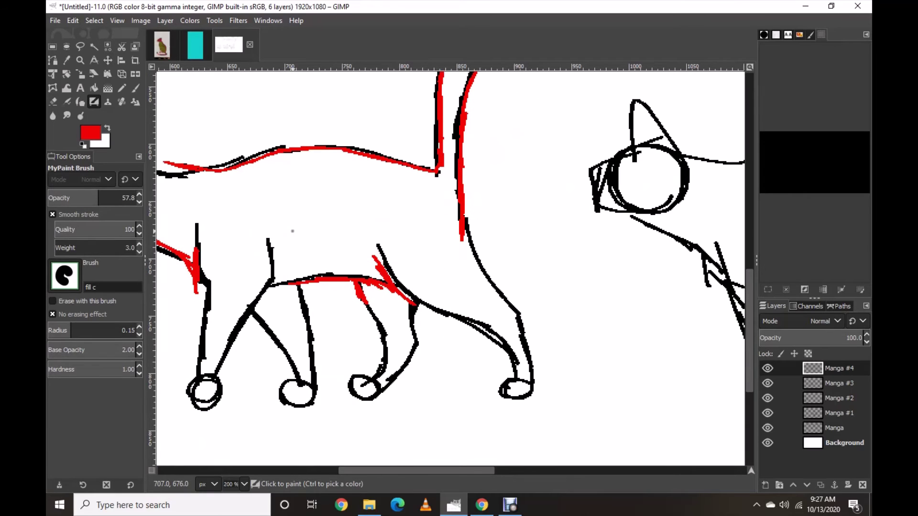
scroll(292, 231, "down", 1, "ctrl")
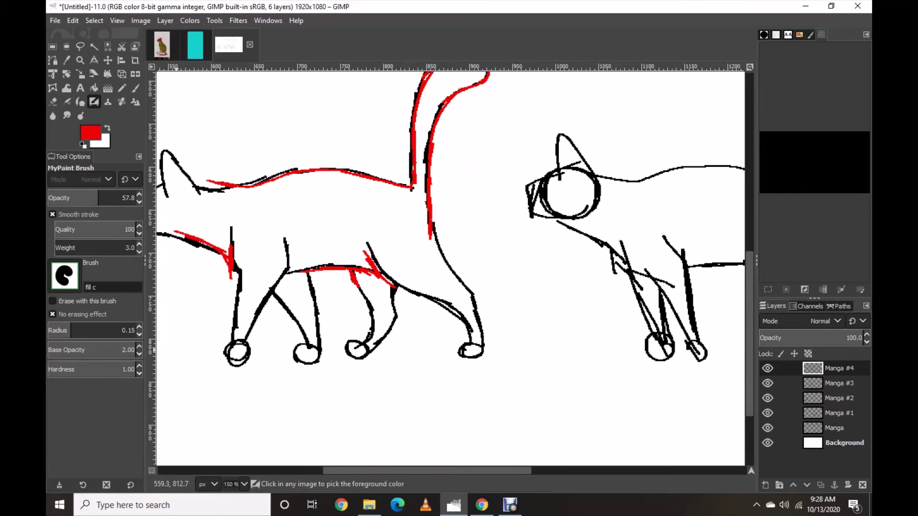
scroll(177, 349, "up", 2, "ctrl")
mouse_move(288, 163)
left_mouse_down()
mouse_move(314, 204)
mouse_move(334, 319)
mouse_move(326, 318)
mouse_move(316, 367)
mouse_move(337, 380)
mouse_move(332, 332)
mouse_move(352, 337)
mouse_move(360, 329)
mouse_move(366, 242)
mouse_move(397, 178)
mouse_move(391, 138)
left_mouse_up()
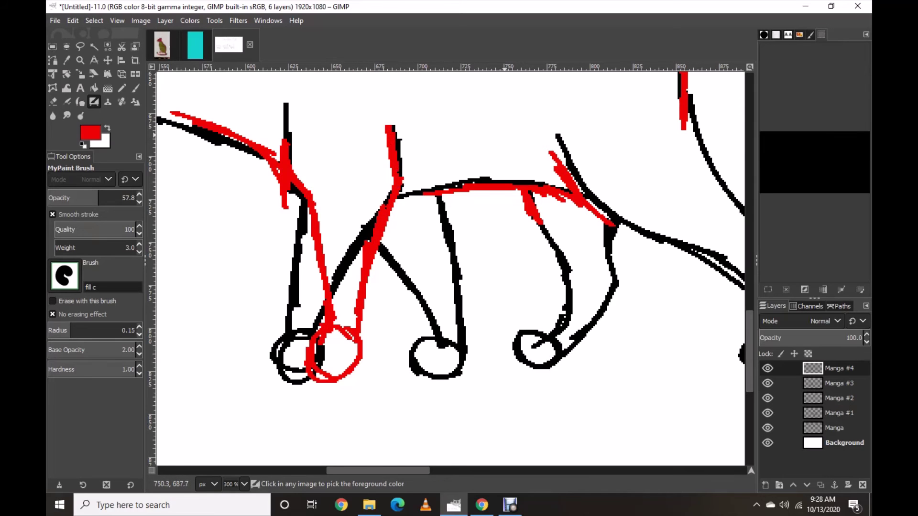
Lay the red drawing over the rightmost guide cat to compare the leg poses and return it to the middle cat.
scroll(504, 135, "down", 4, "ctrl")
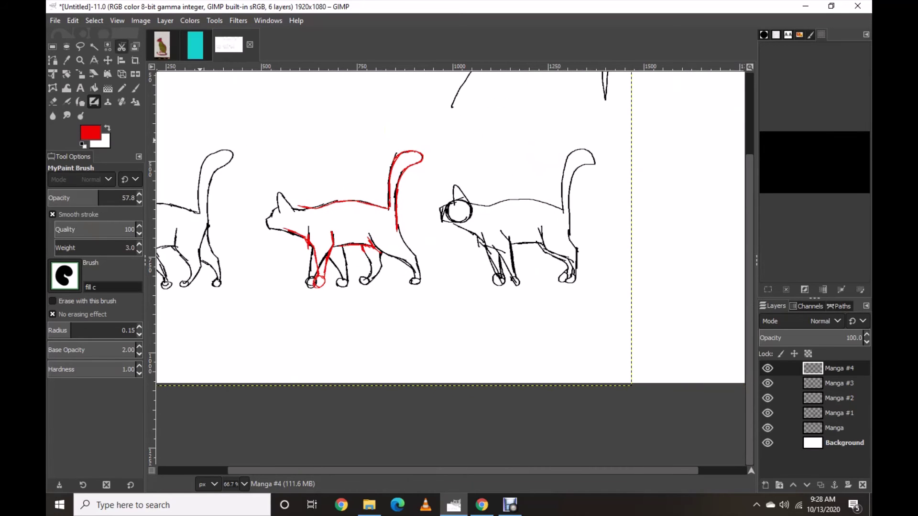
left_click(108, 60)
left_click_drag(320, 235, 511, 254)
left_click_drag(457, 198, 436, 179)
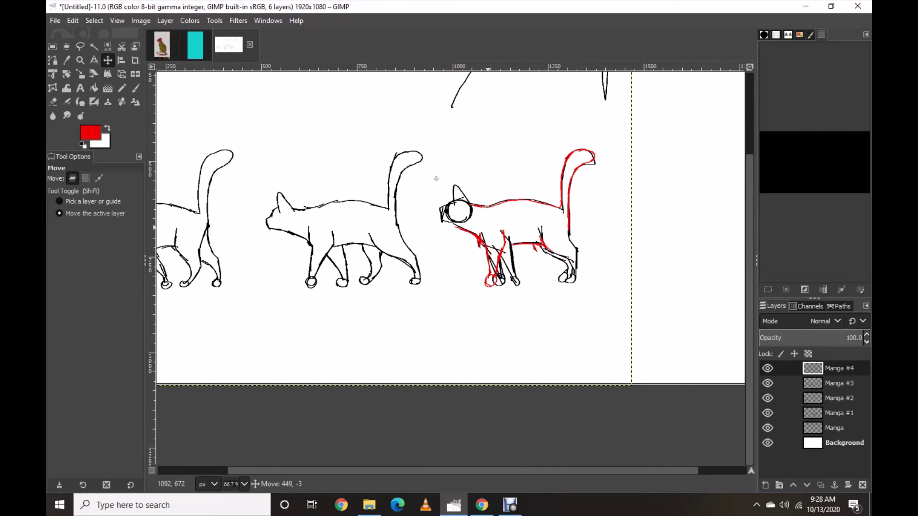
left_click_drag(436, 178, 264, 178)
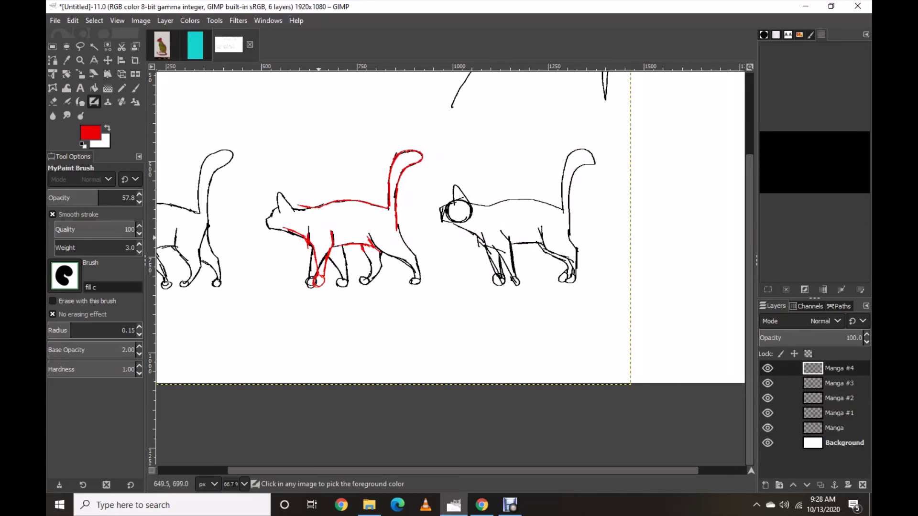
Draw the second front leg in red with a round paw, slightly ahead of the middle cat's rear foreleg.
scroll(321, 268, "up", 2)
scroll(321, 272, "up", 2)
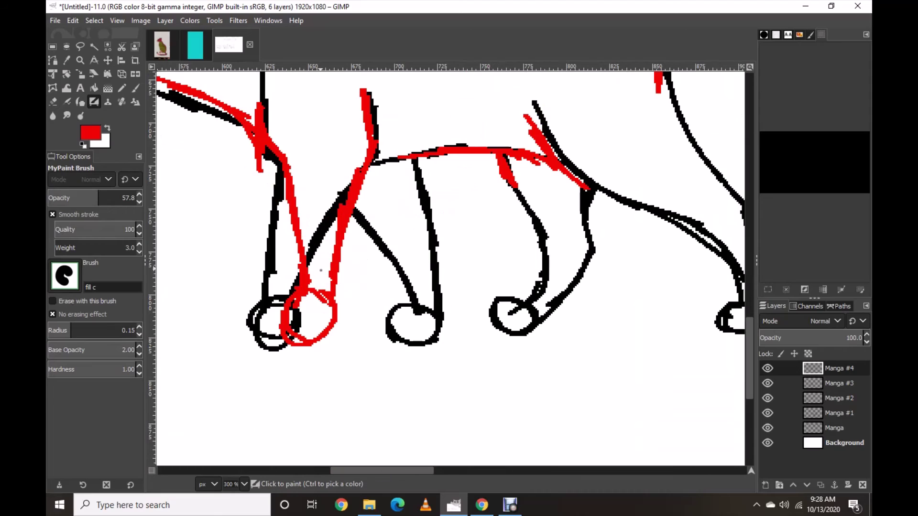
mouse_move(351, 219)
left_mouse_down()
mouse_move(376, 259)
mouse_move(397, 327)
mouse_move(414, 264)
mouse_move(406, 162)
left_mouse_up()
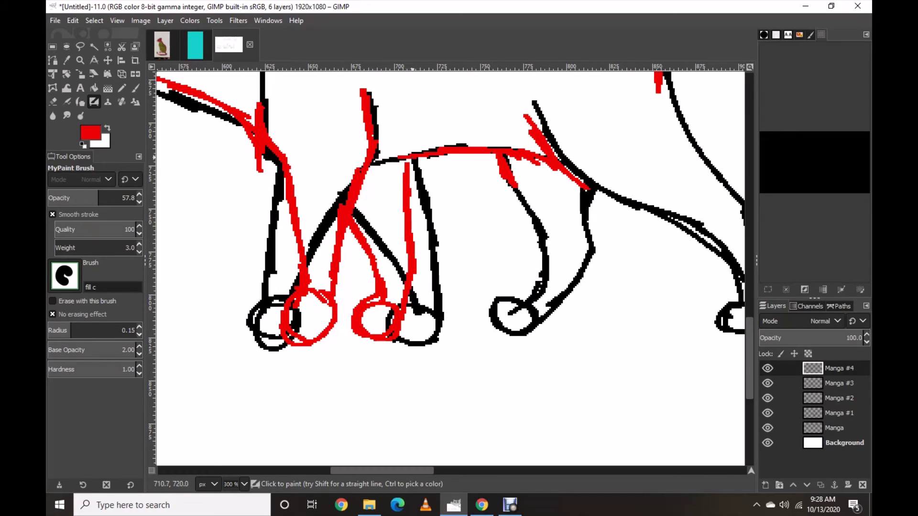
Draw both hind legs in red with round paws, placed between the middle cat's hind legs and joined to the rump and belly.
mouse_move(540, 125)
left_mouse_down()
mouse_move(615, 217)
mouse_move(672, 251)
mouse_move(685, 309)
mouse_move(651, 327)
mouse_move(662, 303)
left_mouse_up()
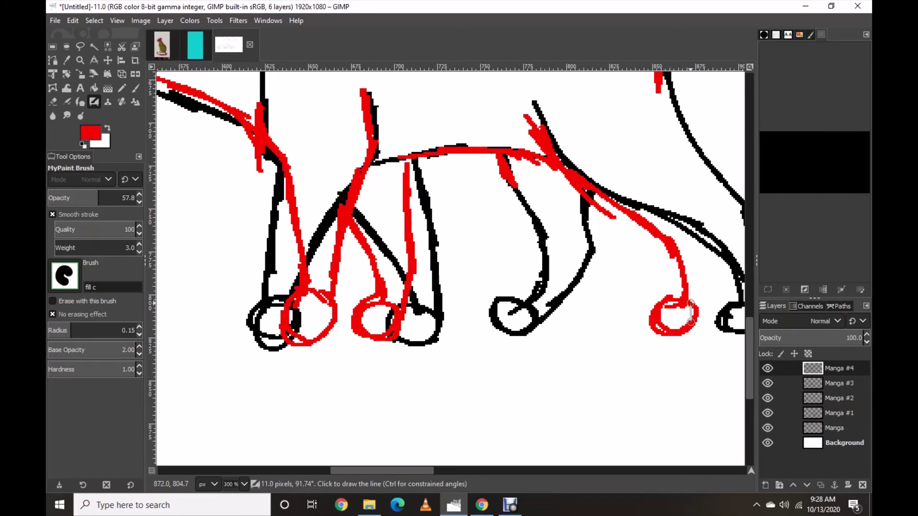
scroll(545, 206, "right", 3)
mouse_move(550, 325)
left_mouse_down()
mouse_move(566, 208)
mouse_move(533, 178)
mouse_move(516, 72)
left_mouse_up()
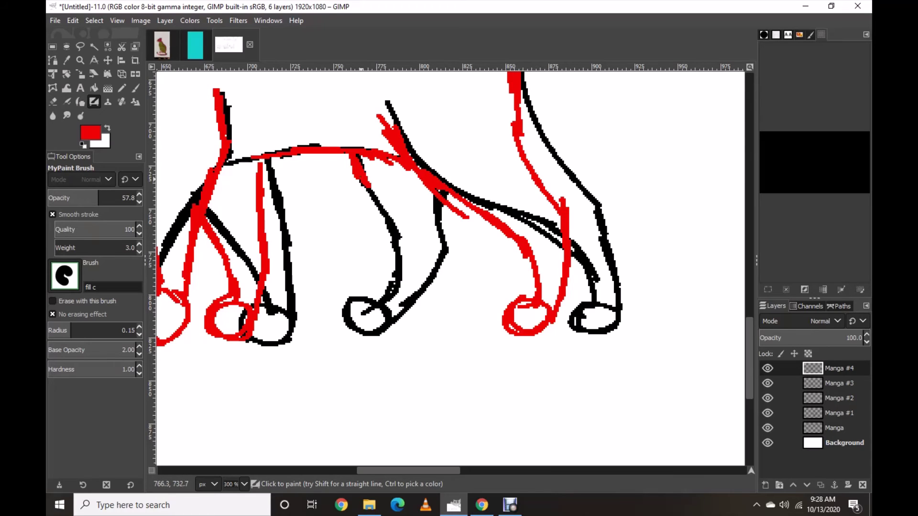
mouse_move(355, 157)
left_mouse_down()
mouse_move(428, 251)
mouse_move(403, 331)
mouse_move(425, 317)
mouse_move(476, 233)
mouse_move(466, 199)
left_mouse_up()
scroll(478, 218, "down", 4)
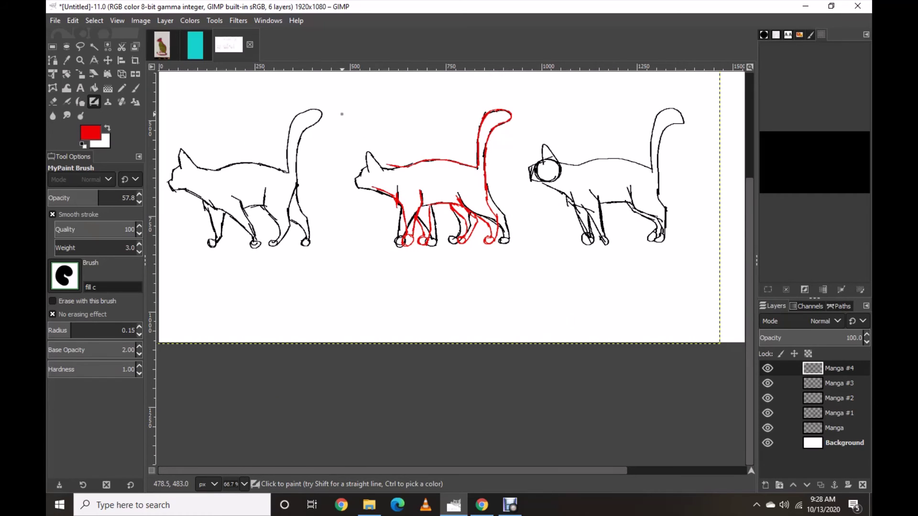
key("plus")
key("plus")
key("plus")
key("plus")
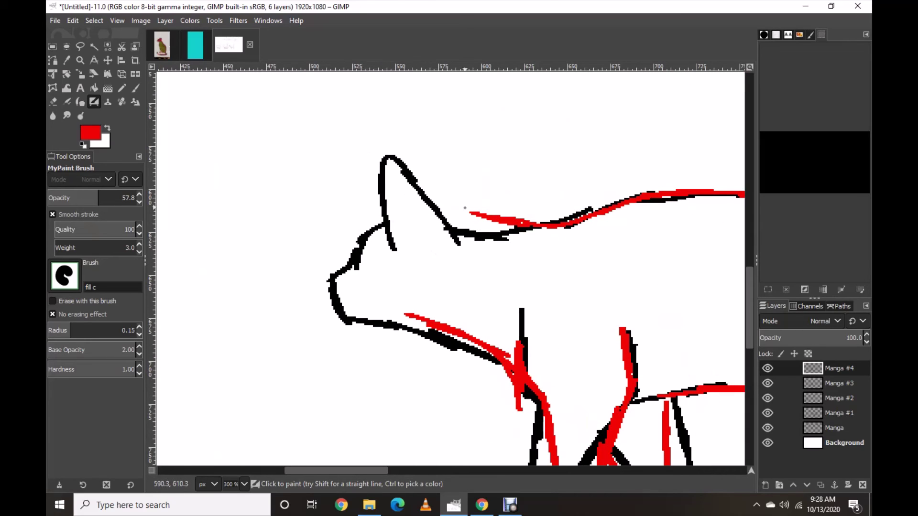
mouse_move(464, 220)
left_mouse_down()
mouse_move(419, 165)
mouse_move(397, 196)
left_mouse_up()
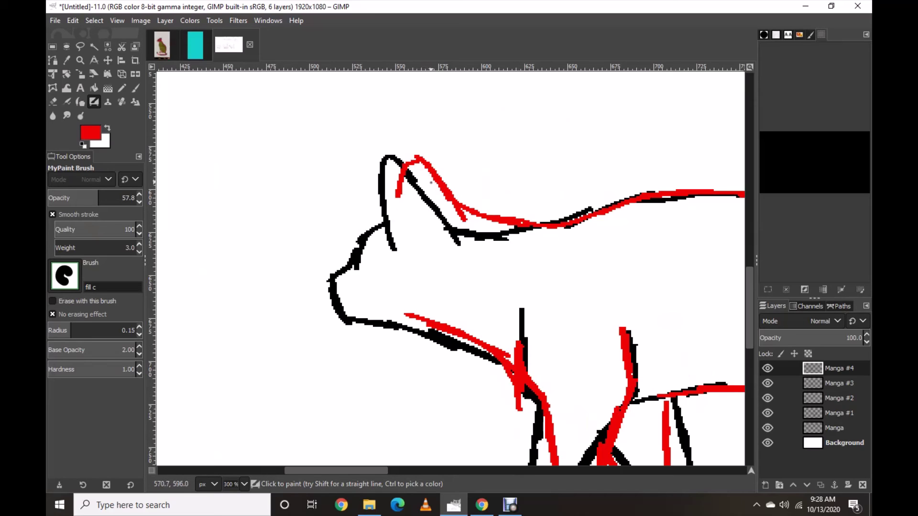
key("ctrl+z")
mouse_move(422, 157)
left_mouse_down()
mouse_move(403, 151)
mouse_move(398, 214)
left_mouse_up()
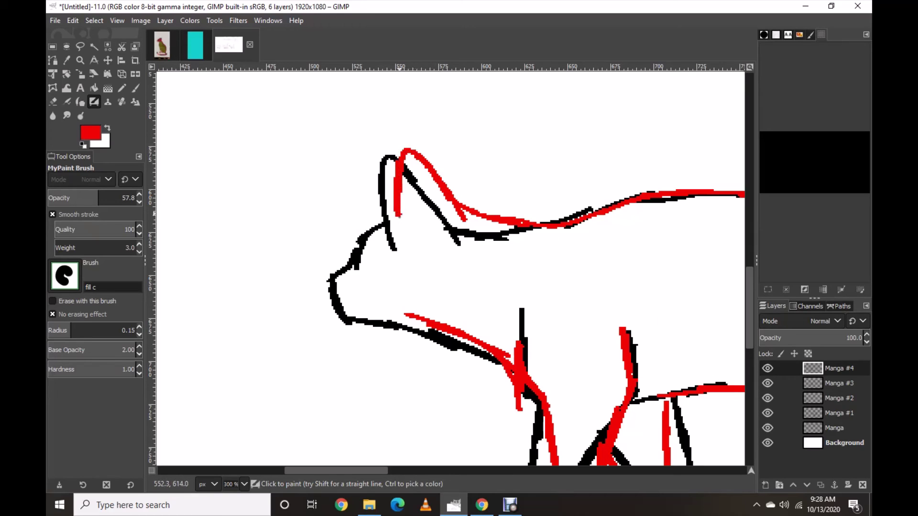
key("ctrl+z")
key("ctrl+z")
key("ctrl+z")
key("ctrl+z")
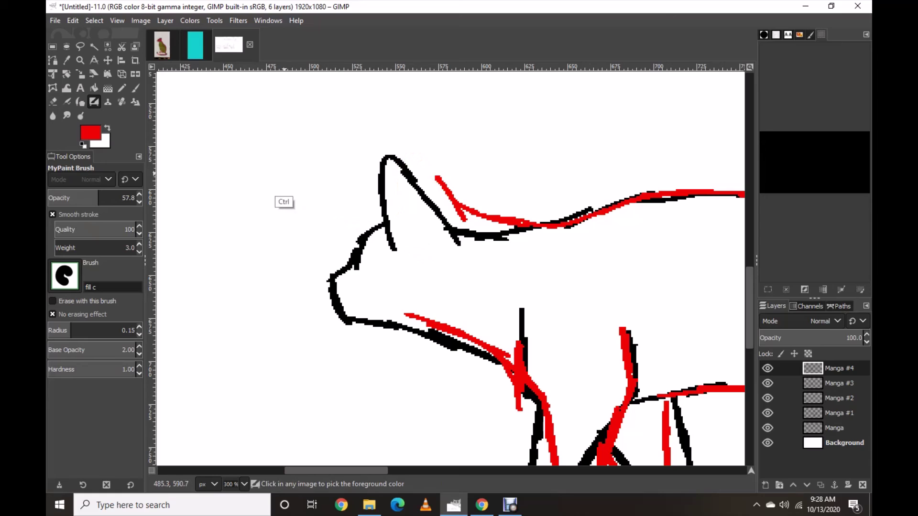
Add a new layer and trace the middle cat's ear, face, muzzle and chin on it in red.
left_click(164, 20)
left_click(187, 37)
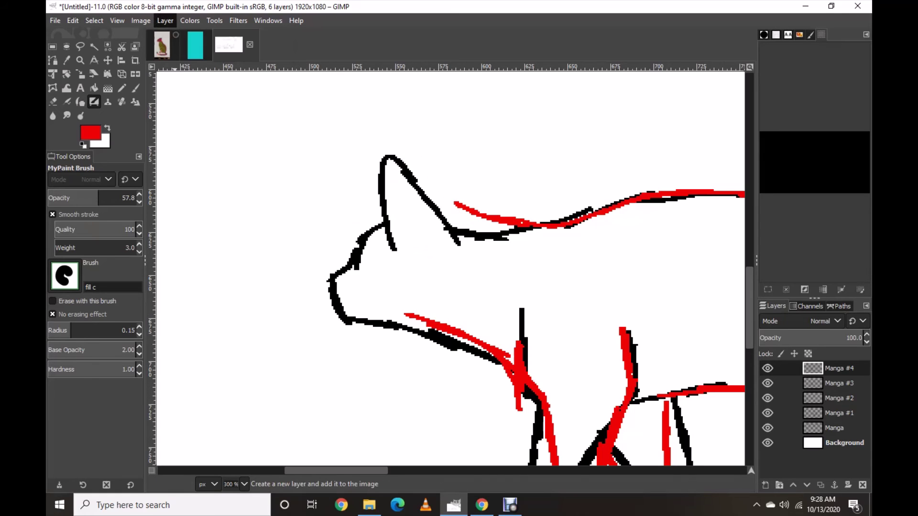
key("Return")
mouse_move(456, 236)
left_mouse_down()
mouse_move(400, 159)
mouse_move(388, 229)
mouse_move(395, 249)
mouse_move(355, 262)
mouse_move(336, 283)
mouse_move(346, 317)
mouse_move(407, 328)
left_mouse_up()
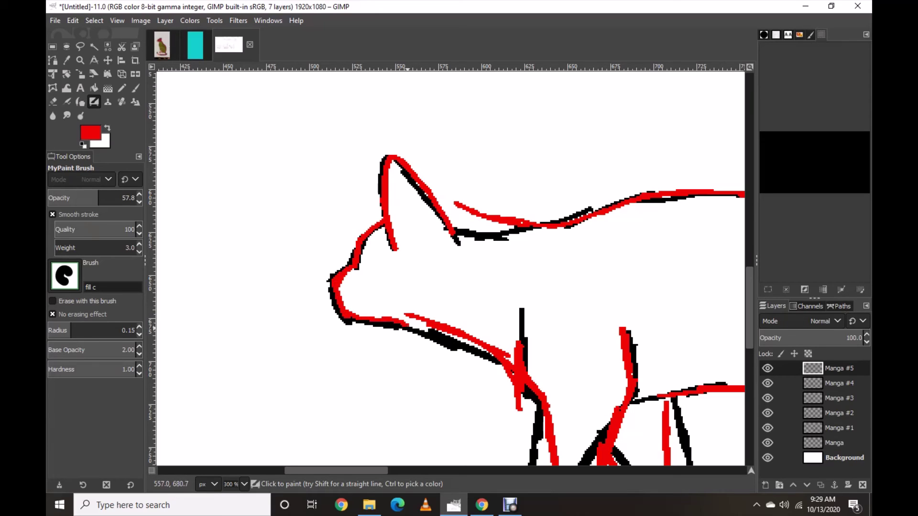
Shift the red head slightly upward to meet the red neck and join the ear to the back line.
left_click(107, 60)
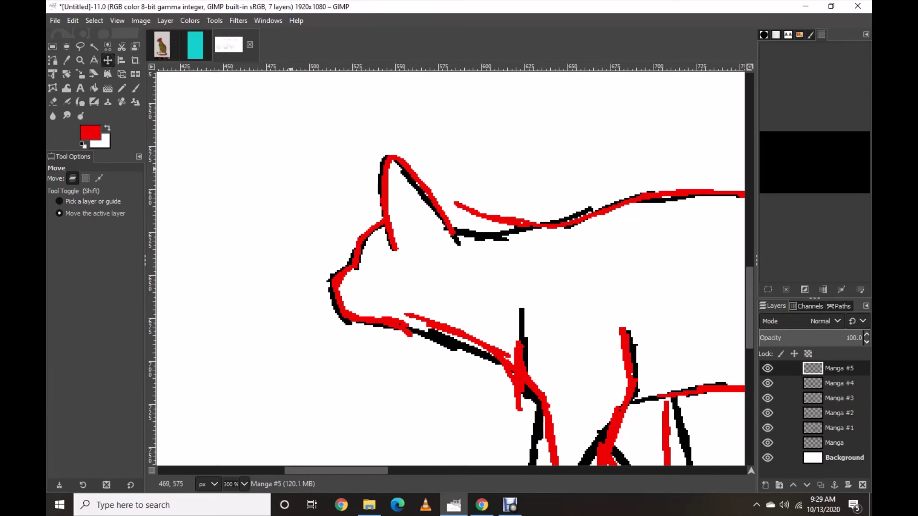
left_click_drag(382, 293, 379, 308)
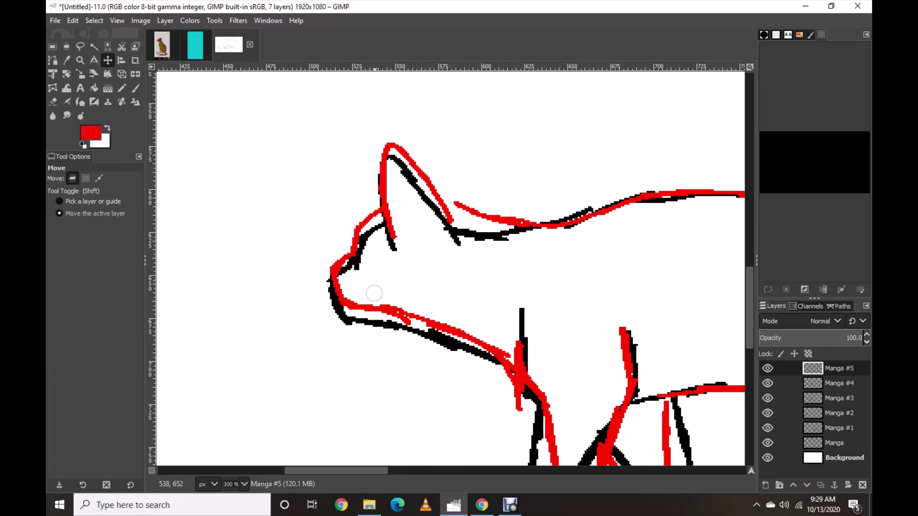
key("y")
mouse_move(453, 215)
left_mouse_down()
mouse_move(491, 221)
mouse_move(474, 210)
left_mouse_up()
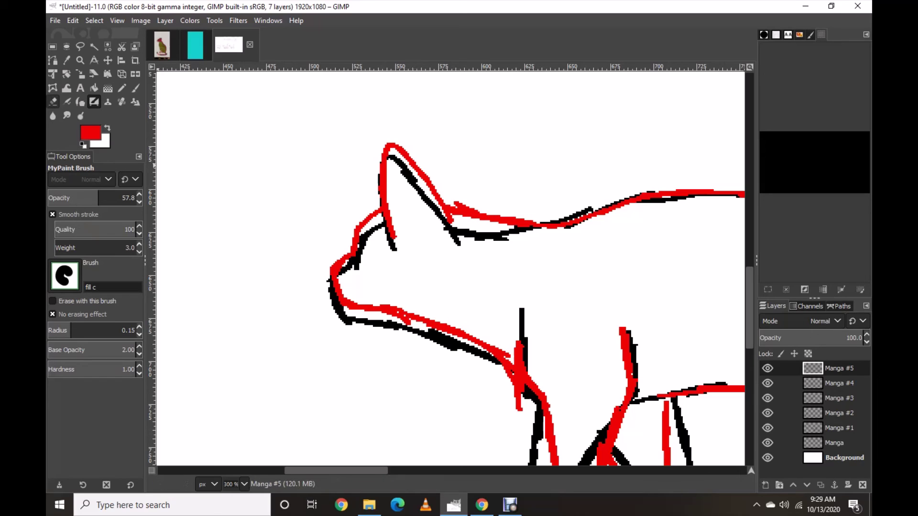
Merge the head layer down into the red body layer and erase at the stray line end behind the ear.
left_click(52, 101)
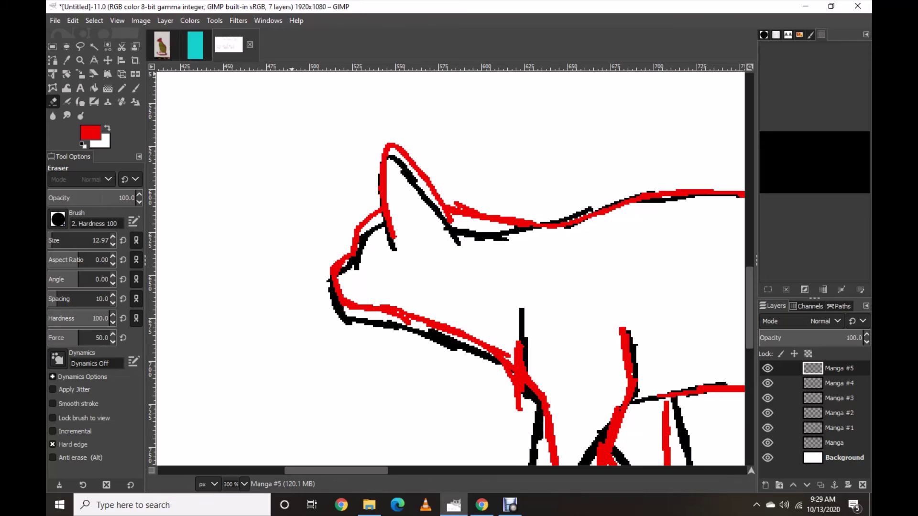
left_click(164, 20)
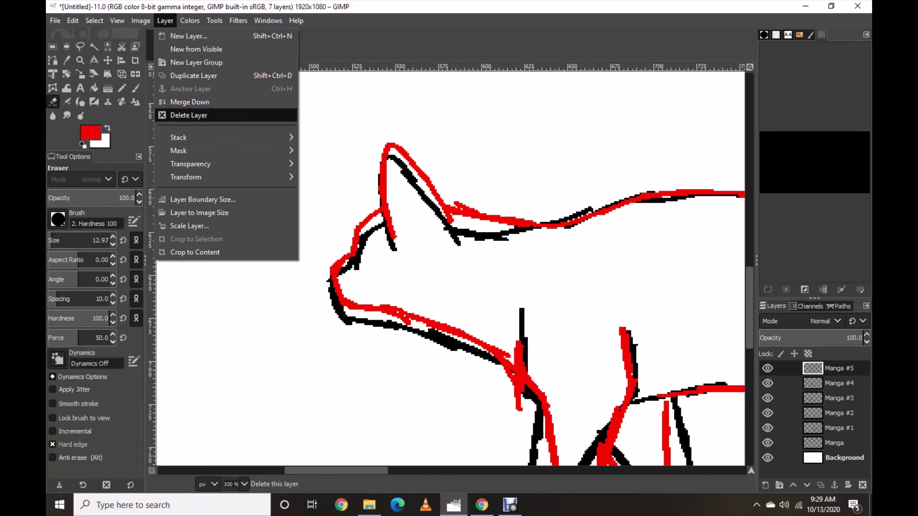
left_click(190, 102)
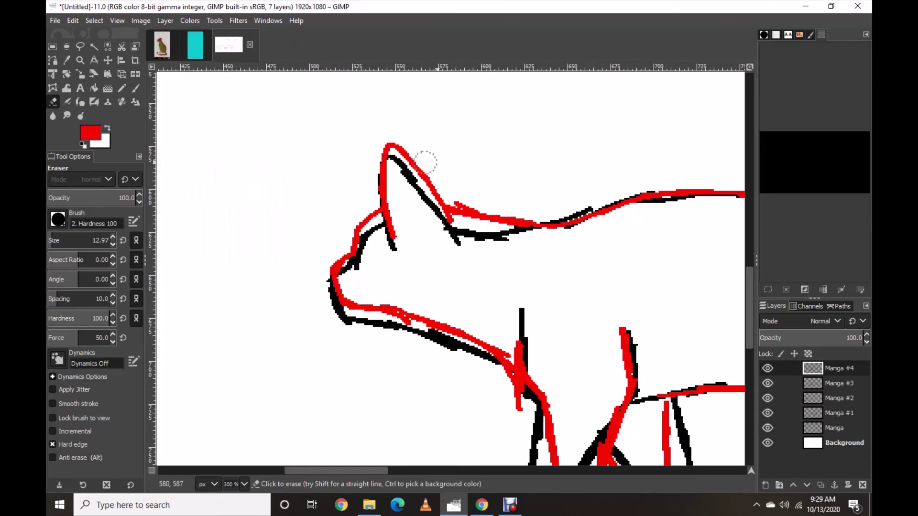
left_click(462, 197)
Move the finished red cat to the gap between the middle cat and the rightmost guide cat.
scroll(454, 187, "down", 3)
scroll(461, 187, "down", 5)
scroll(466, 207, "down", 3)
scroll(471, 228, "up", 1)
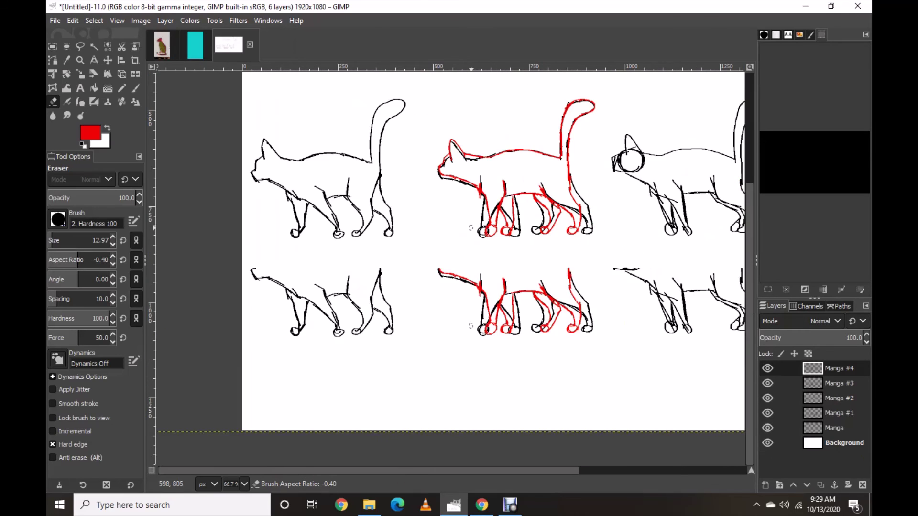
scroll(471, 228, "up", 4)
scroll(470, 228, "right", 3)
scroll(440, 246, "down", 1)
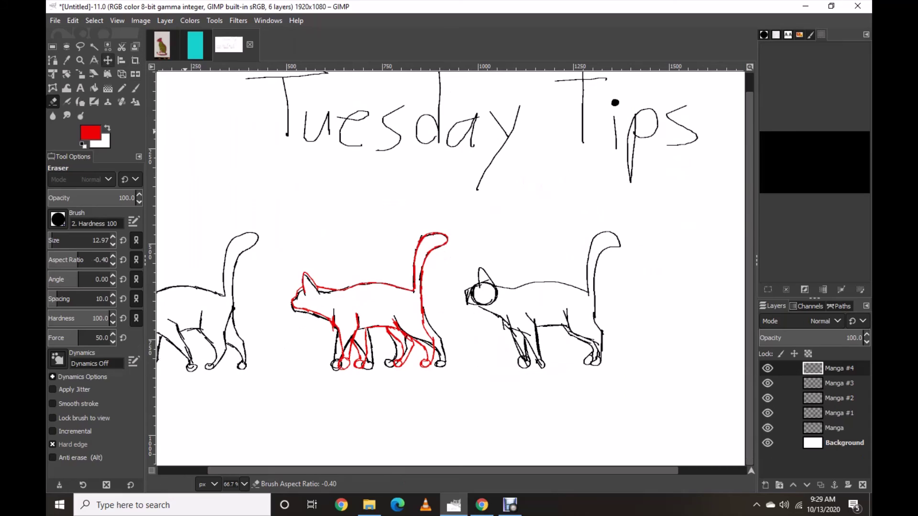
left_click(108, 60)
left_click_drag(376, 261, 454, 258)
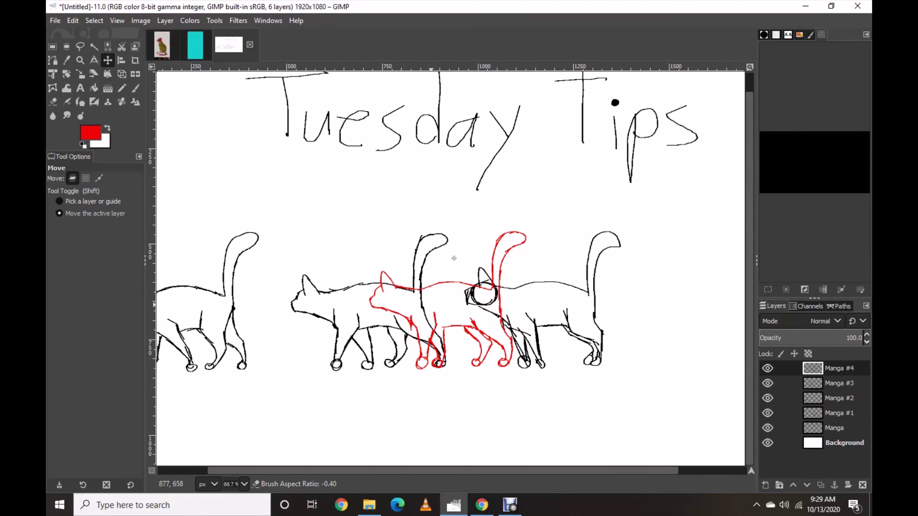
key("minus")
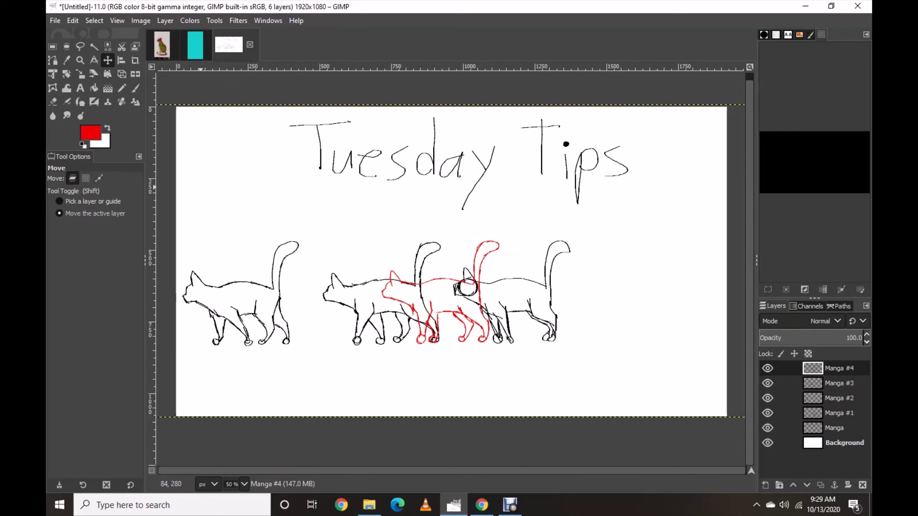
Duplicate the red cat layer, place the copy between the left and middle cats and resume the MyPaint Brush.
key("alt+l")
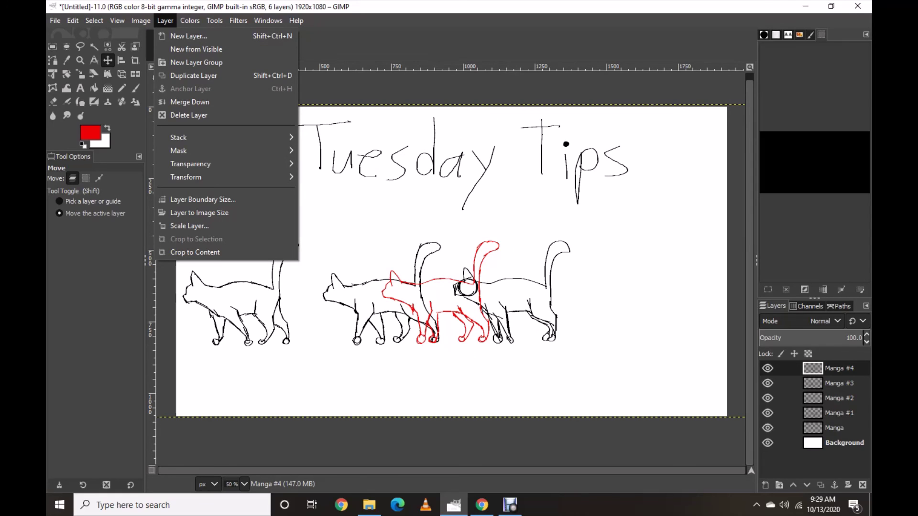
key("Down")
key("Down")
key("Down")
key("Return")
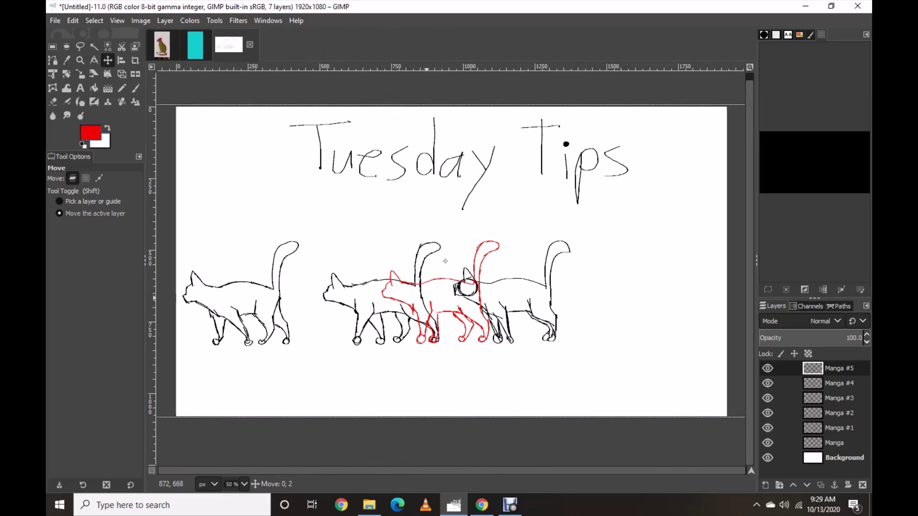
left_click_drag(445, 261, 316, 264)
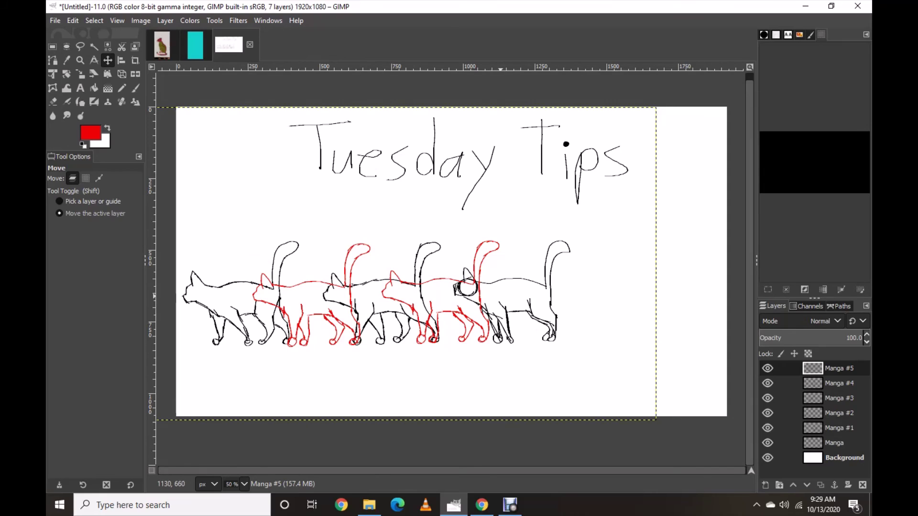
left_click_drag(501, 296, 527, 275)
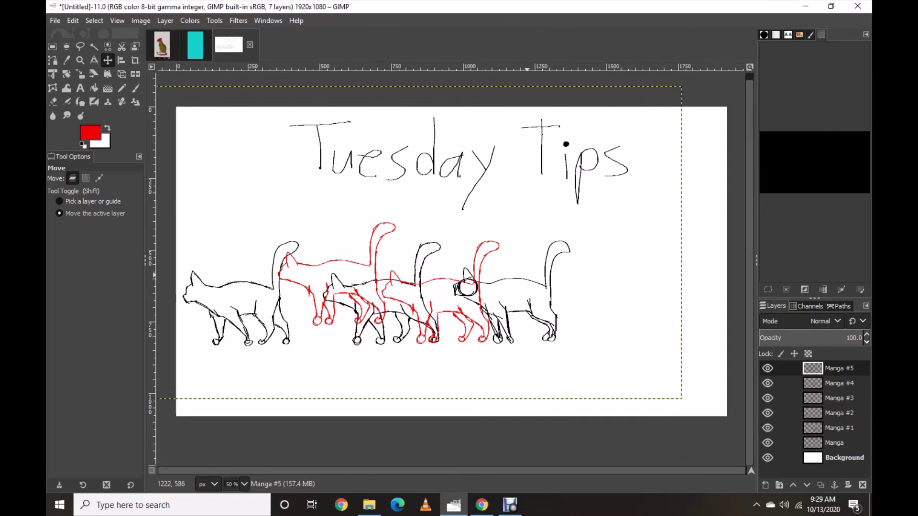
key("ctrl+z")
left_click(72, 178)
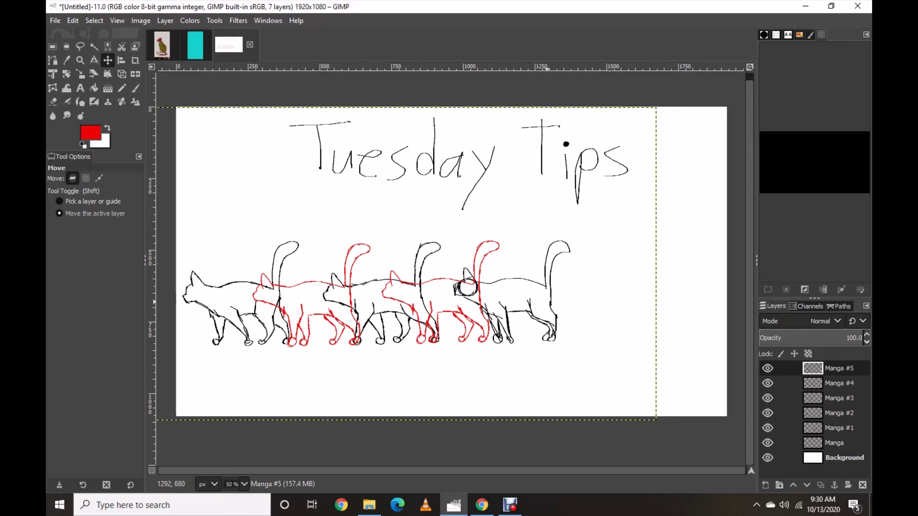
left_click(94, 102)
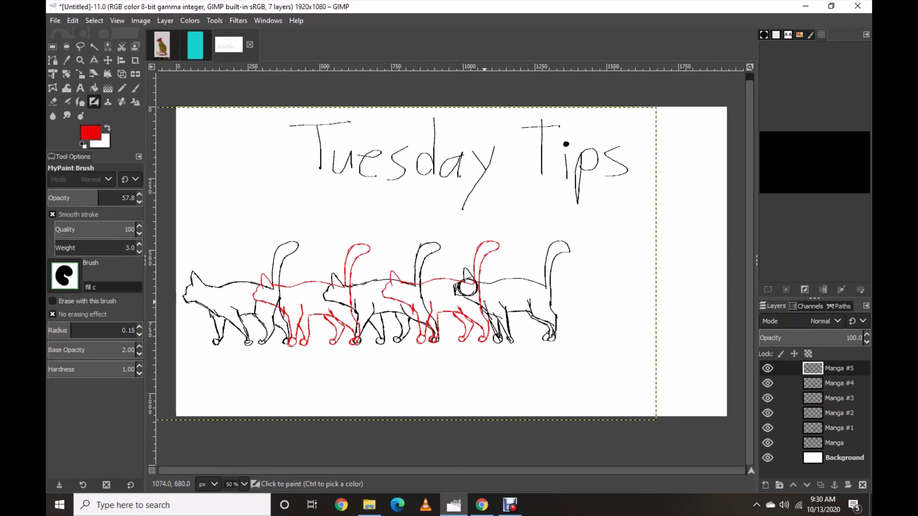
Hide the layers Manga #5, Manga #4, Manga #3 and Manga #2, and make Manga #1 the active layer.
left_click_drag(767, 368, 768, 398)
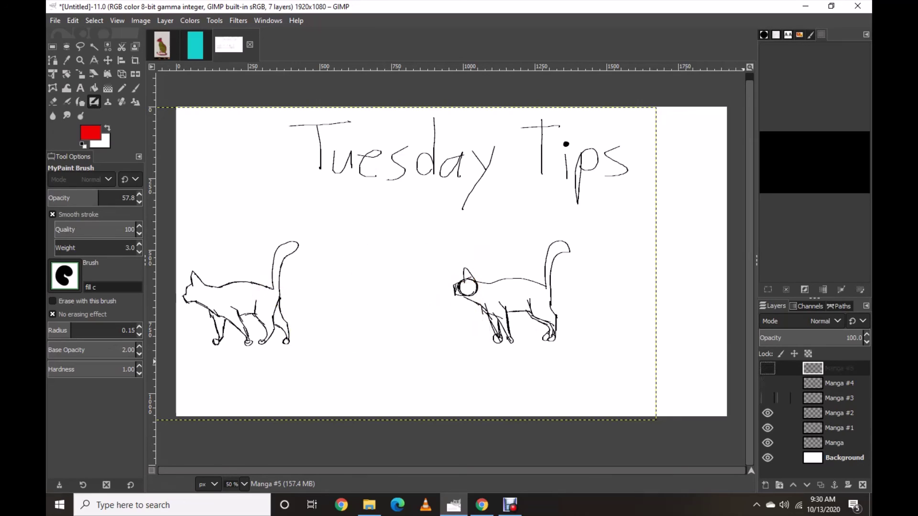
left_click(768, 413)
left_click(767, 413)
left_click(767, 413)
left_click(836, 427)
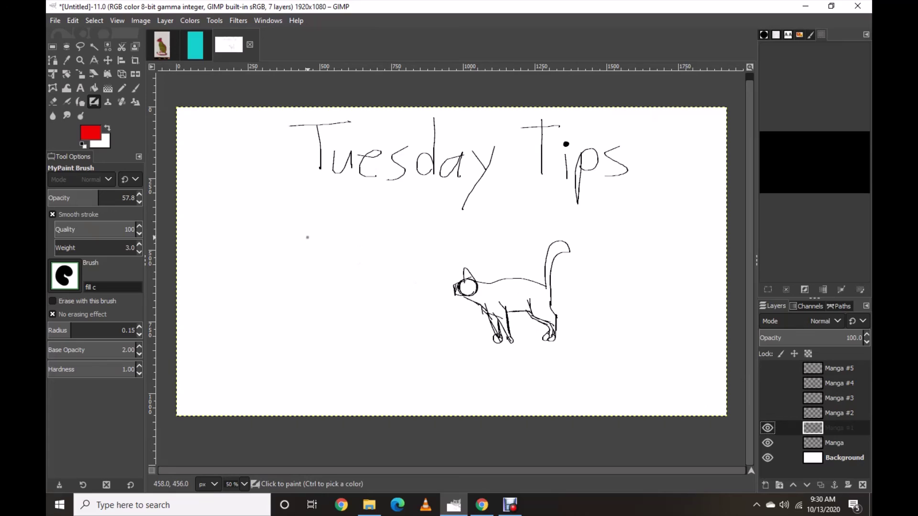
Try overlapping red ovals in the empty area where the leftmost cat stood, and undo them.
mouse_move(239, 275)
left_mouse_down()
mouse_move(286, 330)
mouse_move(282, 310)
left_mouse_up()
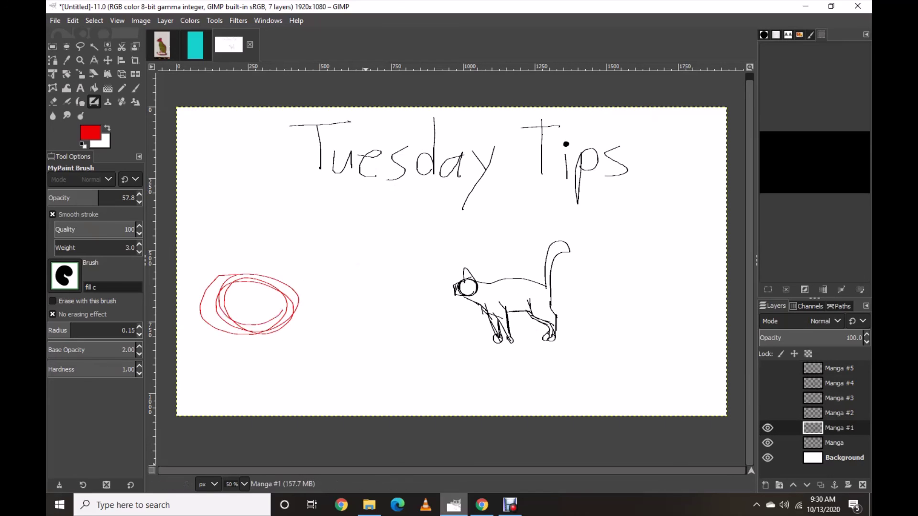
mouse_move(453, 505)
key("ctrl+z")
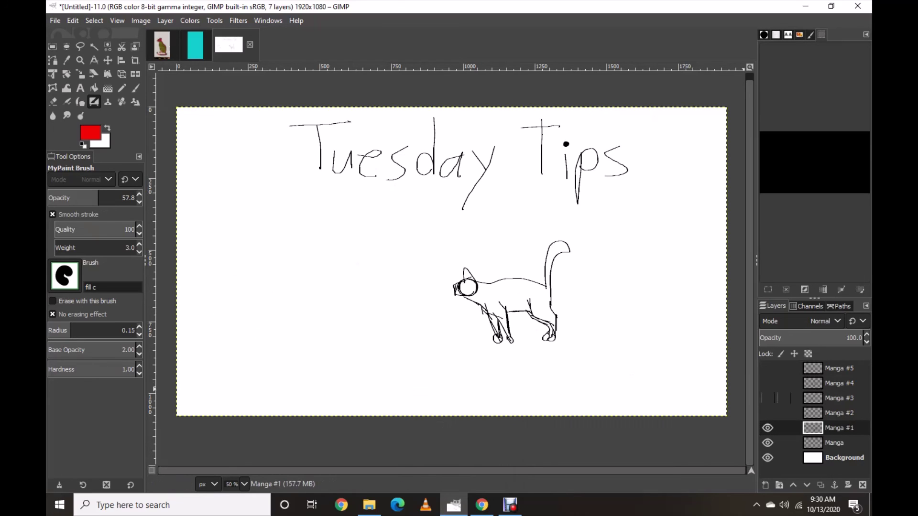
Try loose red ovals around the body of the remaining black cat, and undo all of these strokes.
left_click_drag(511, 259, 478, 270)
mouse_move(520, 273)
left_mouse_down()
mouse_move(478, 311)
mouse_move(458, 287)
left_mouse_up()
mouse_move(515, 323)
left_mouse_down()
mouse_move(483, 286)
mouse_move(526, 330)
left_mouse_up()
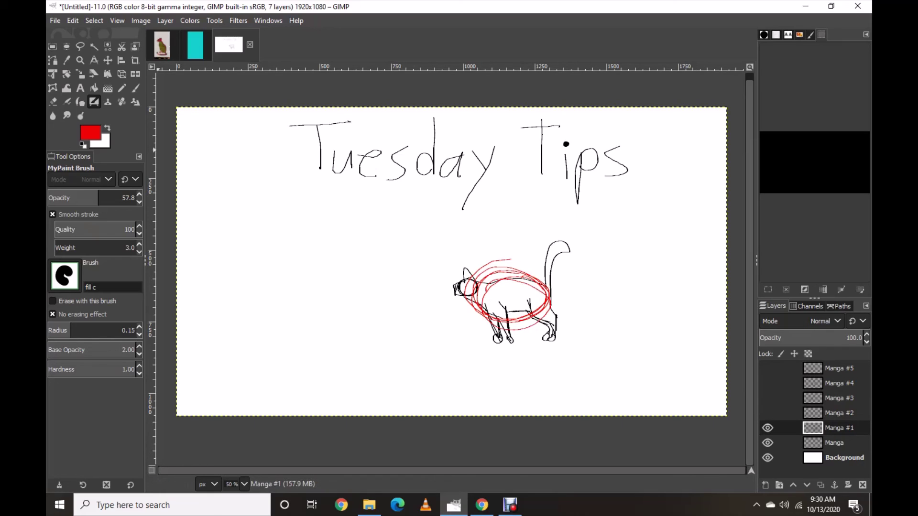
key("m")
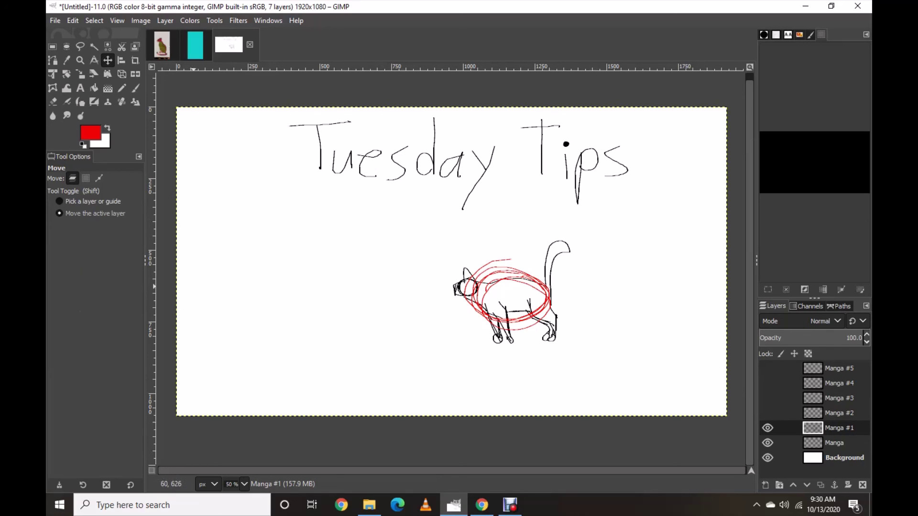
key("ctrl+z")
key("ctrl+z")
key("ctrl+z")
key("ctrl+z")
key("ctrl+z")
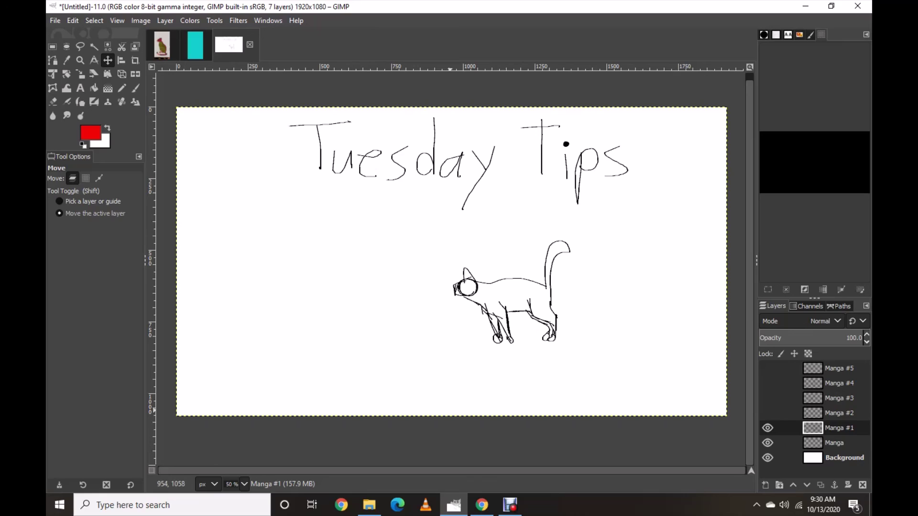
left_click(509, 505)
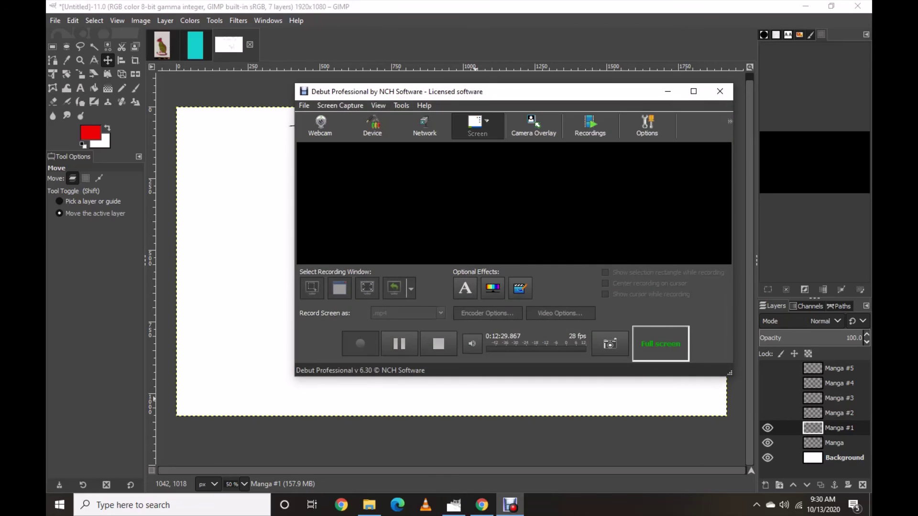